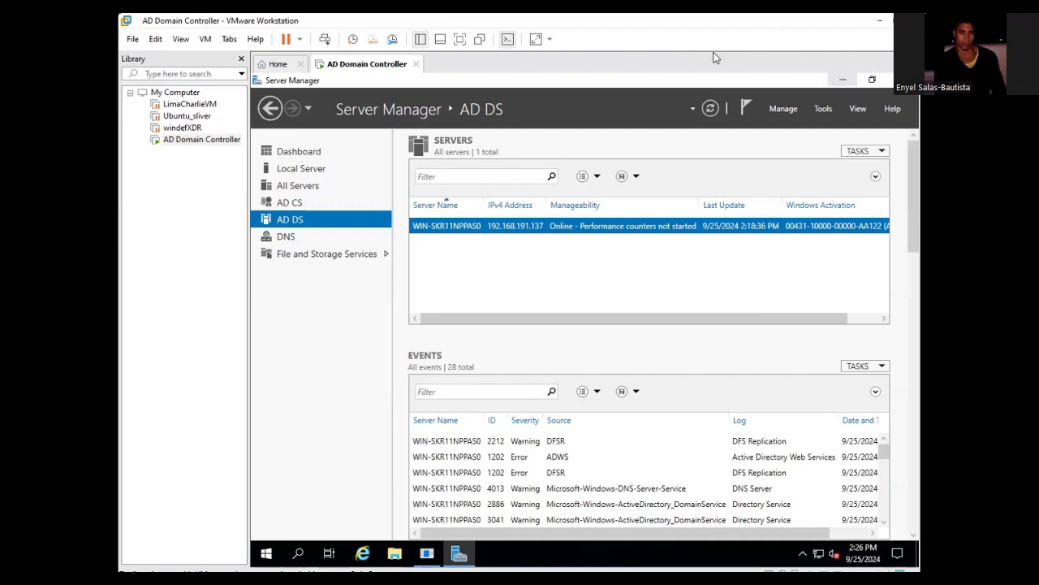
- Launch Active Directory Users and Computers from the Server Manager Tools menu
left_click(784, 108)
left_click(823, 108)
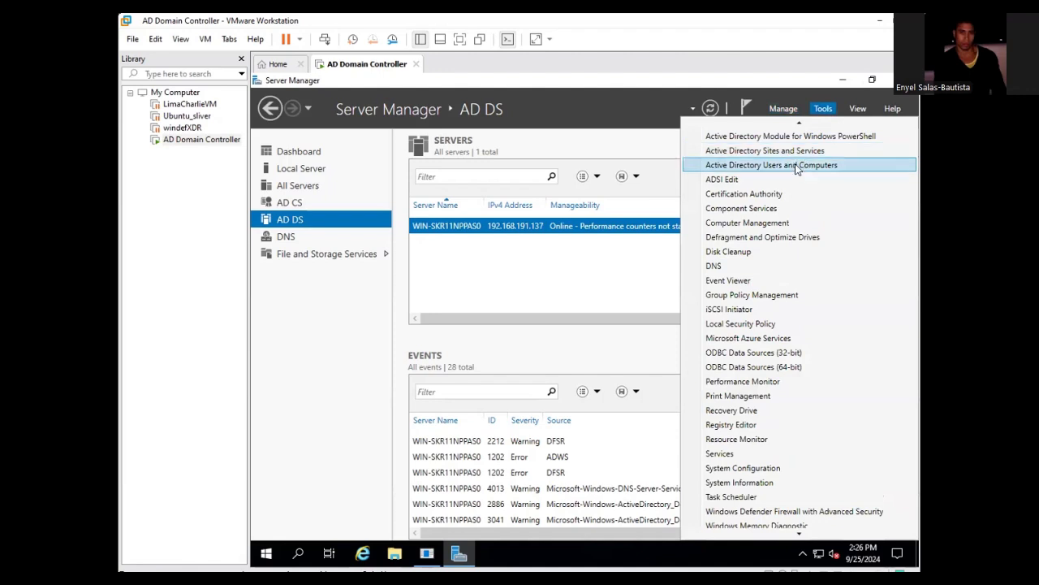
left_click(795, 167)
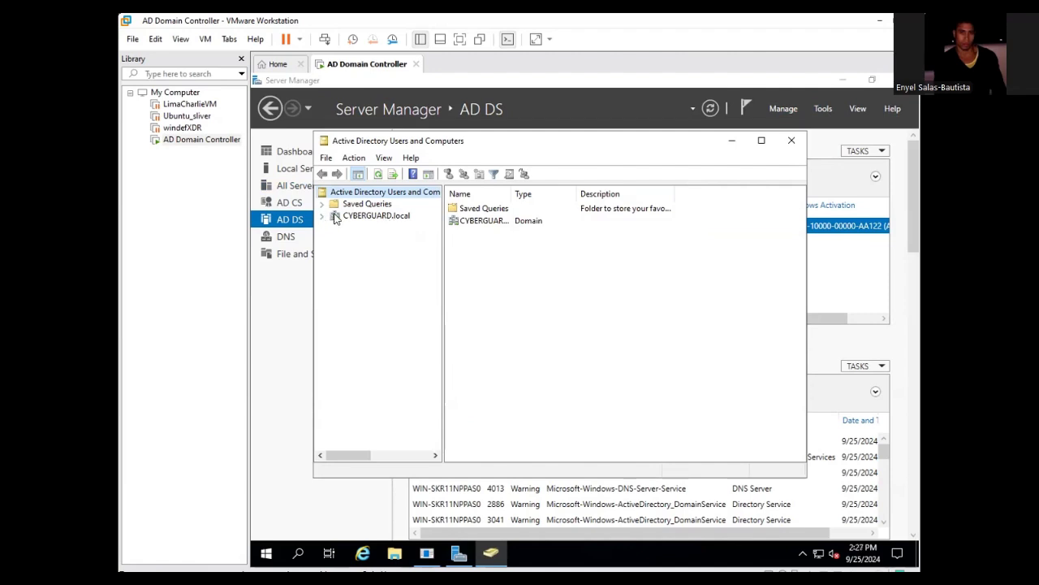
- Expand CYBERGUARD.local and browse the Computers and Domain Controllers containers
left_click(322, 215)
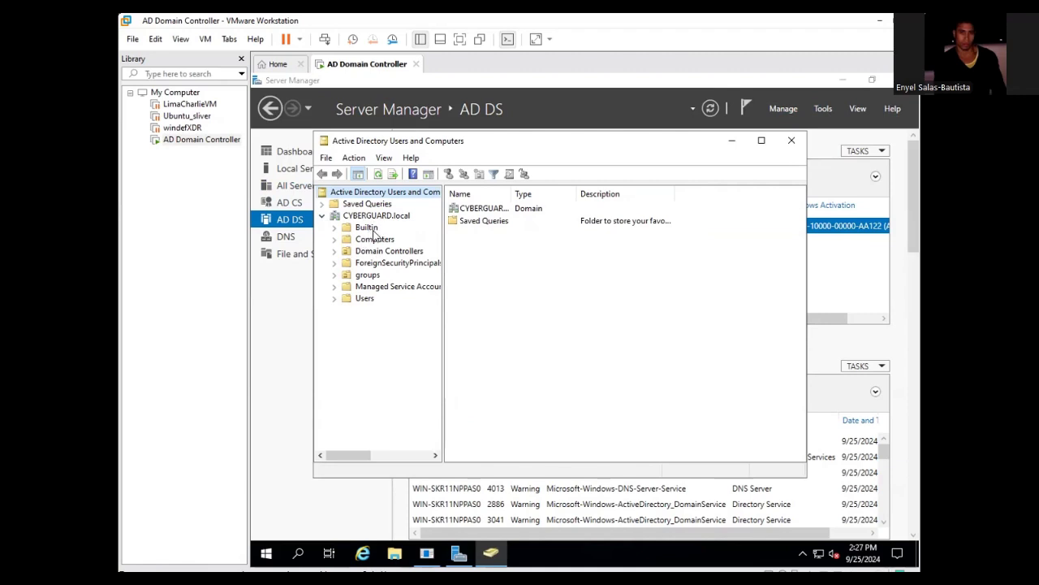
left_click(369, 240)
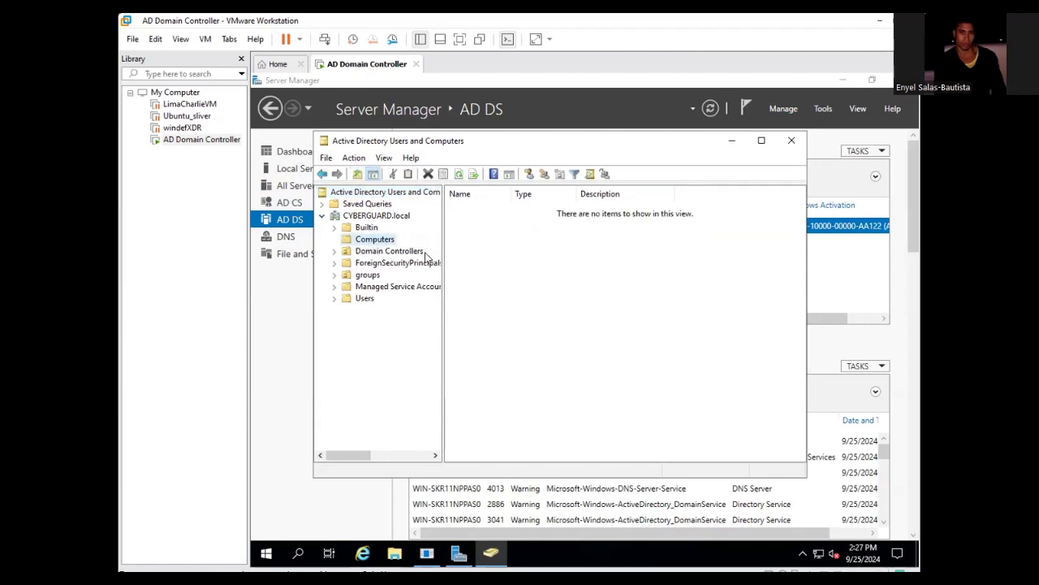
left_click(378, 251)
left_click(477, 210)
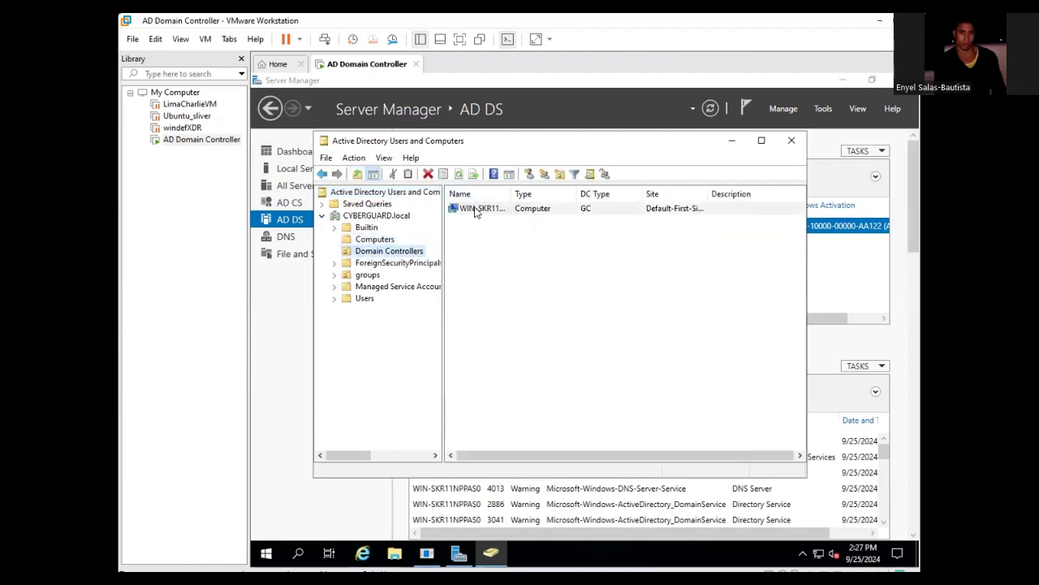
- Browse ForeignSecurityPrincipals, groups and Managed Service Accounts, widen the tree, then list Users
left_click(421, 267)
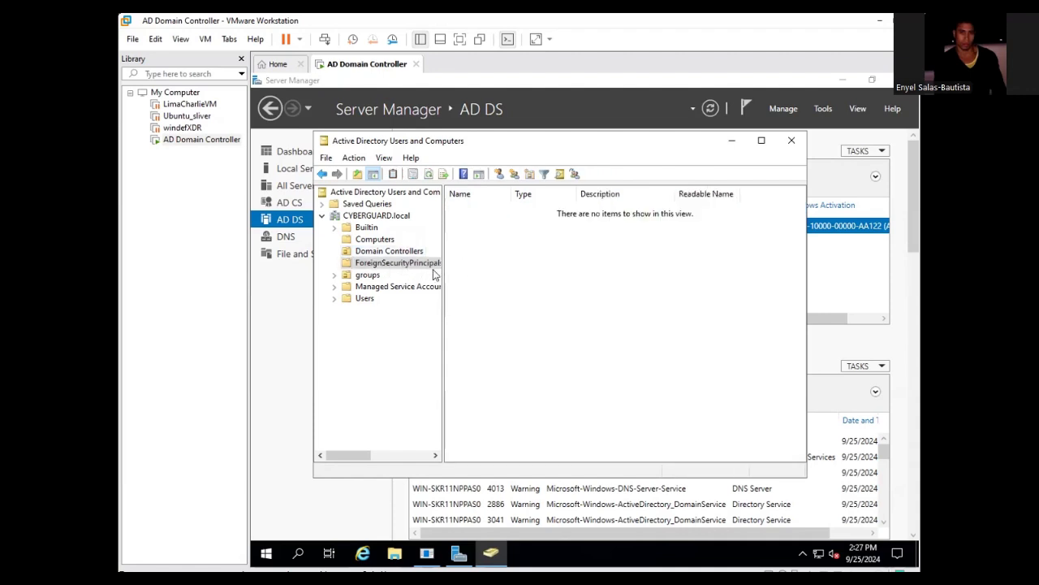
left_click(370, 275)
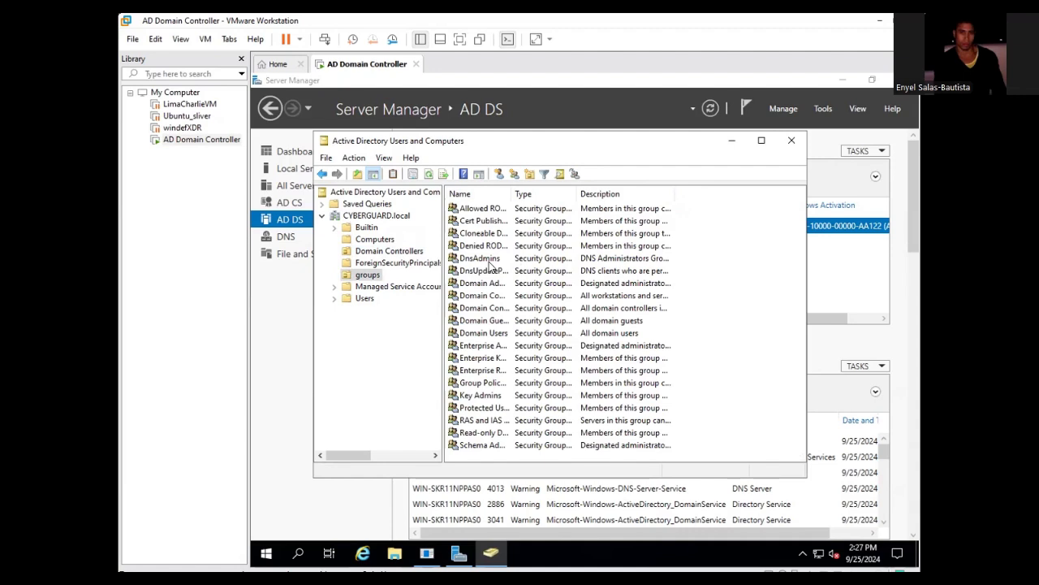
left_click(414, 289)
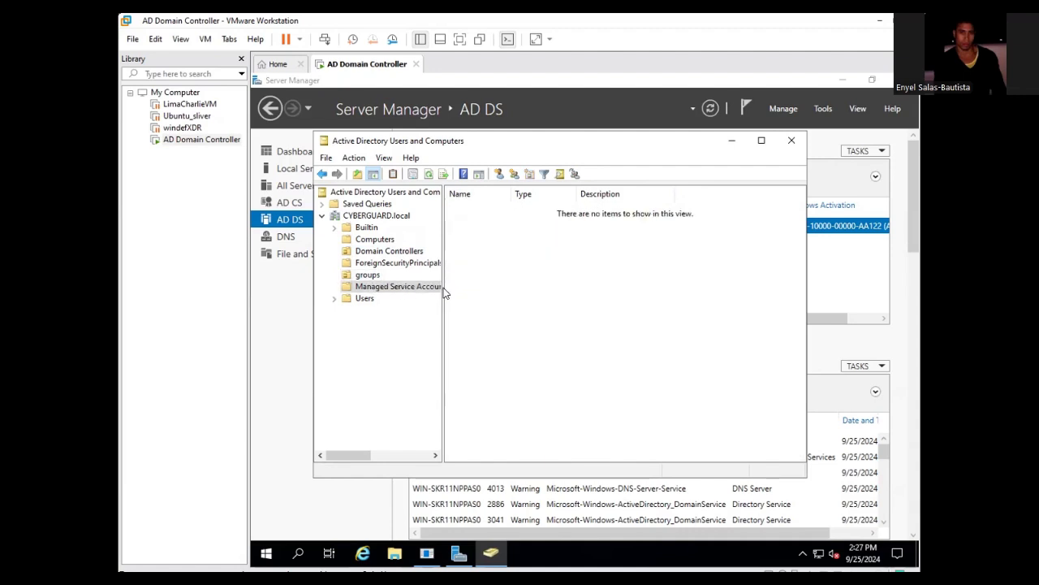
left_click_drag(443, 264, 475, 263)
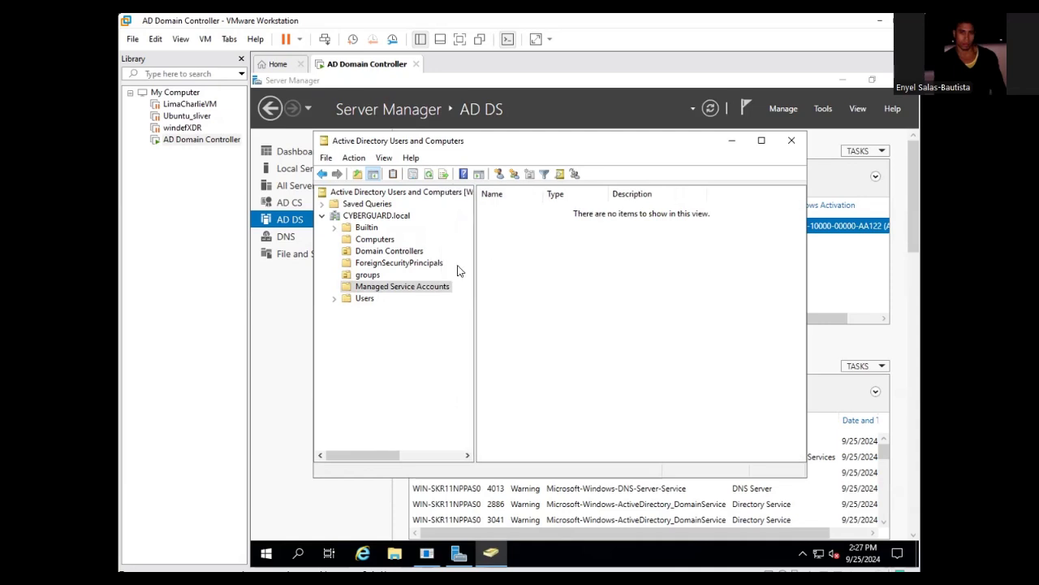
left_click(363, 299)
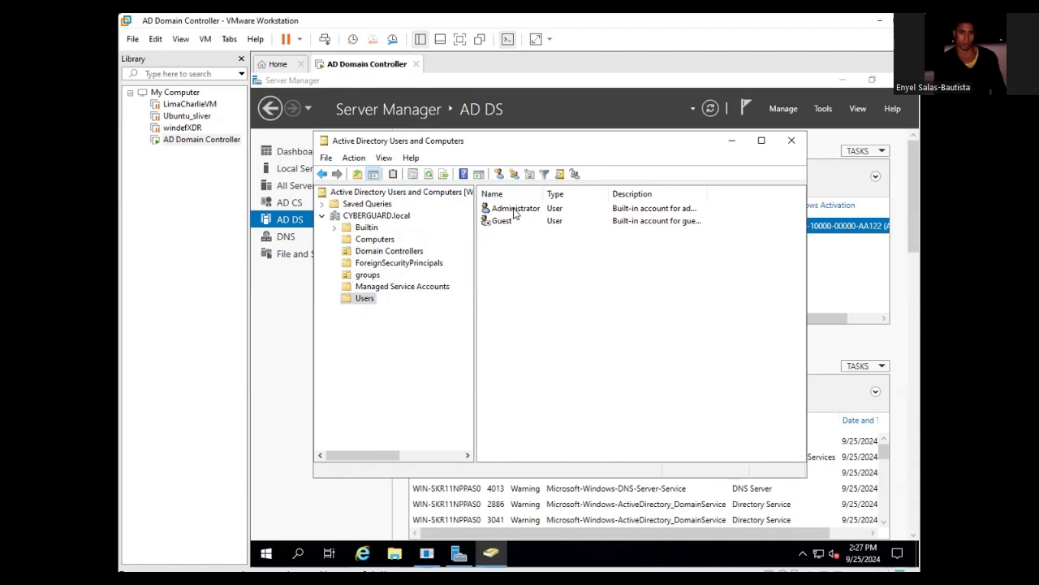
right_click(512, 211)
- Start a new user copied from the Administrator account
left_click(506, 264)
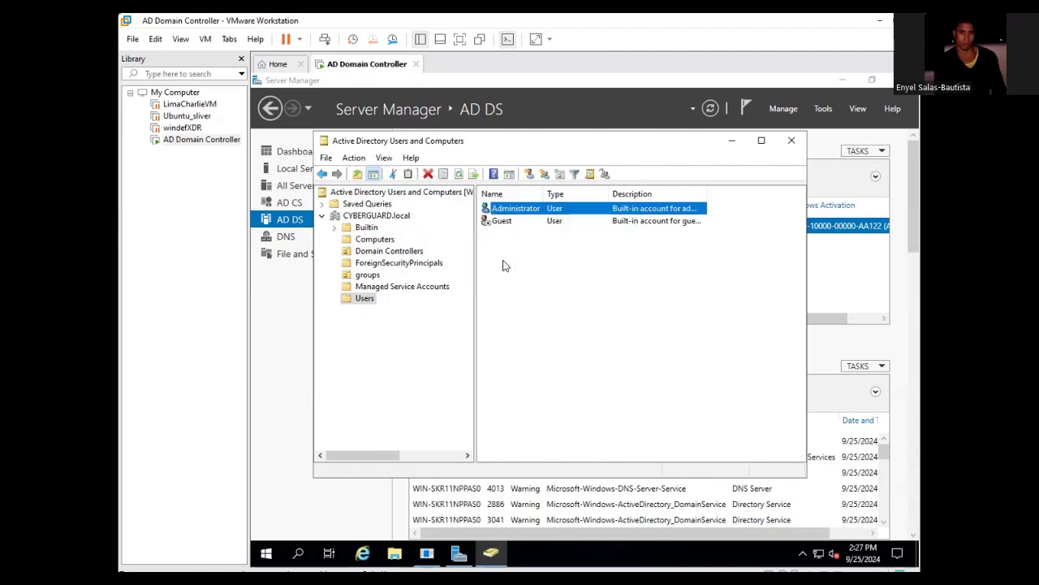
right_click(515, 210)
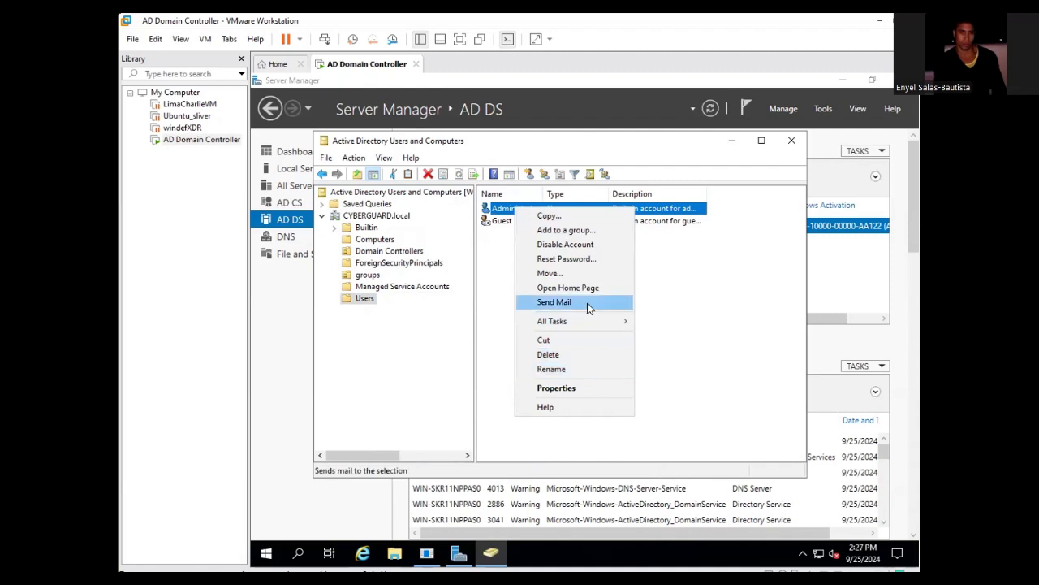
left_click(545, 216)
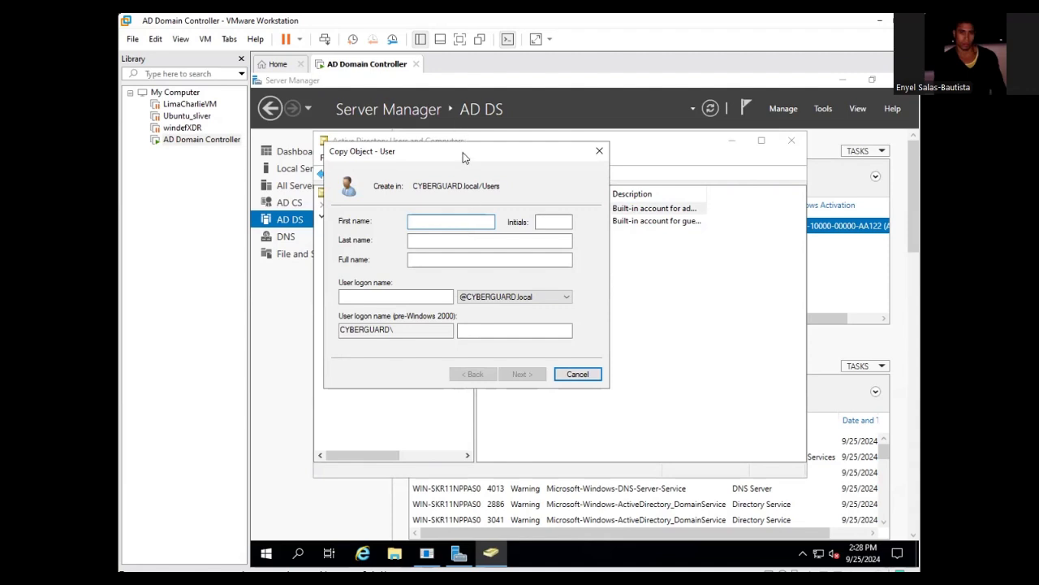
left_click_drag(574, 325, 452, 156)
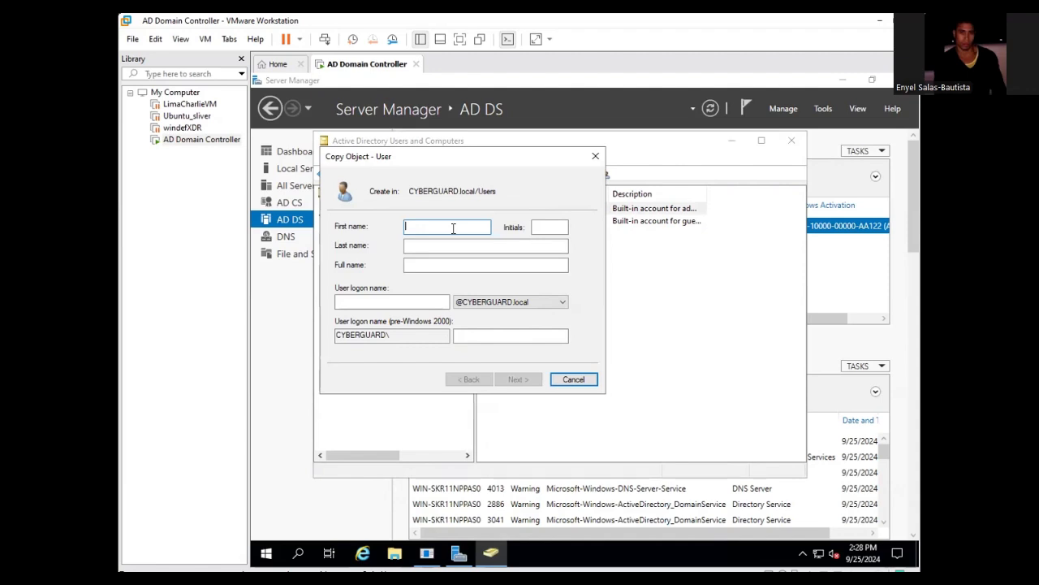
- Enter 'SQL Administrator' as the name and copy it into the user logon name
type("SQL Administrator")
key("Tab")
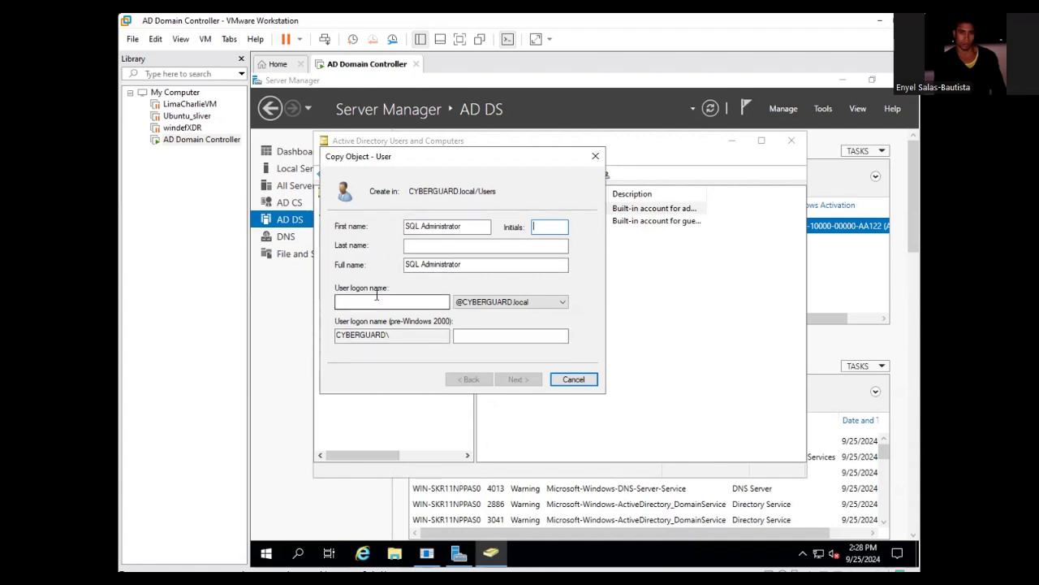
left_click_drag(462, 265, 359, 266)
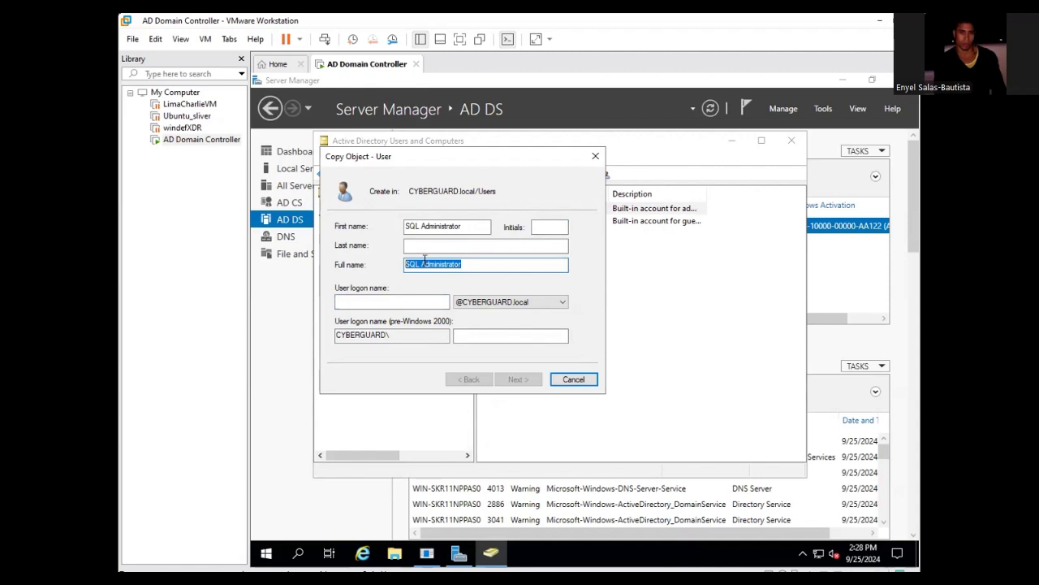
right_click(424, 262)
left_click(464, 303)
right_click(416, 306)
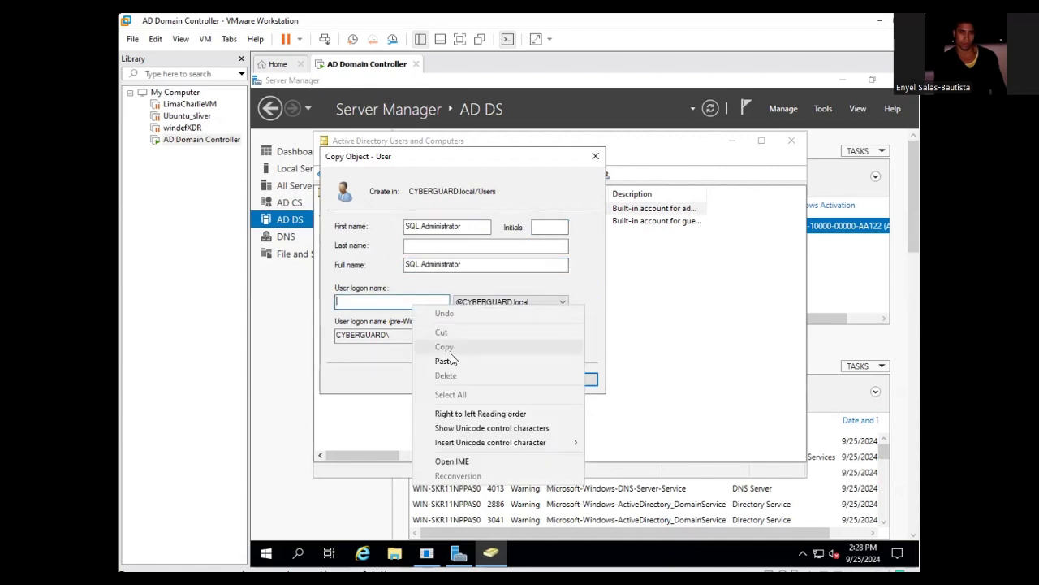
left_click(446, 361)
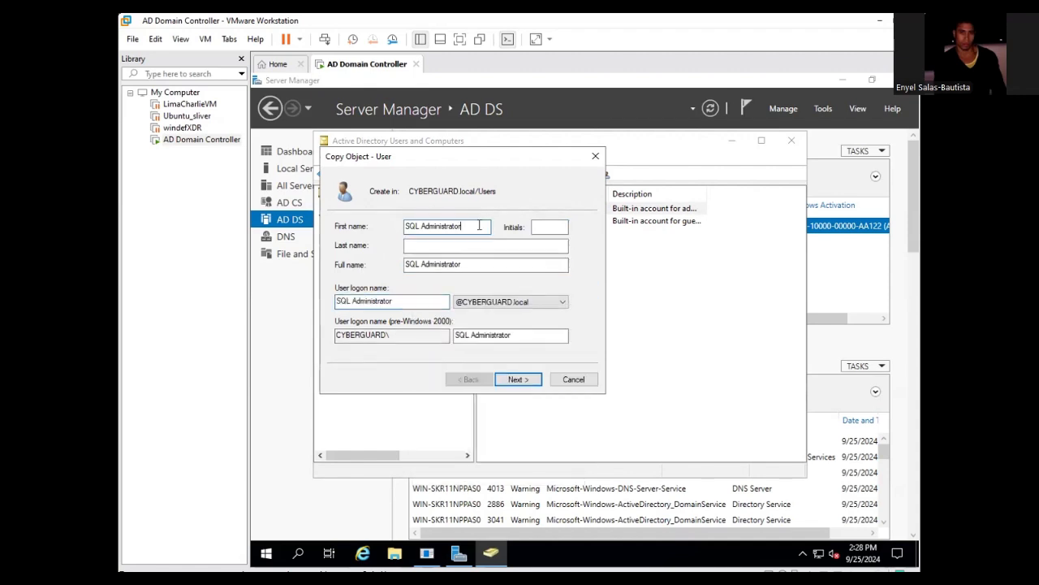
- Replace the first name with the new user's first name, add the last name, and continue
key("BackSpace")
key("BackSpace")
key("BackSpace")
key("BackSpace")
key("BackSpace")
key("BackSpace")
key("BackSpace")
key("BackSpace")
key("BackSpace")
key("BackSpace")
key("BackSpace")
key("BackSpace")
key("BackSpace")
key("BackSpace")
key("BackSpace")
key("BackSpace")
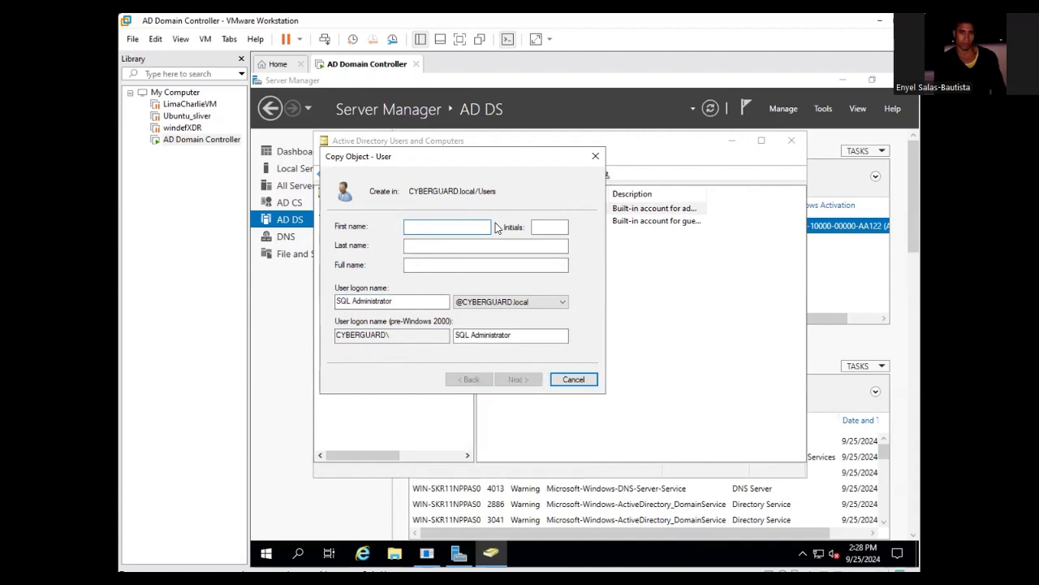
key("Tab")
key("Tab")
key("Tab")
key("Tab")
key("Tab")
key("shift+Tab")
left_click(408, 244)
left_click(438, 225)
type("S")
key("BackSpace")
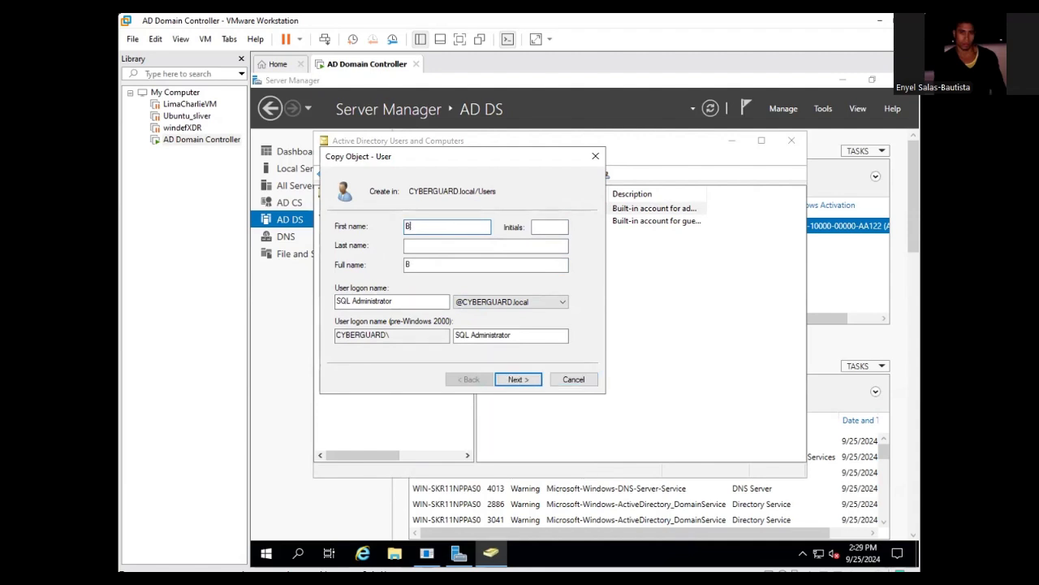
key("Tab")
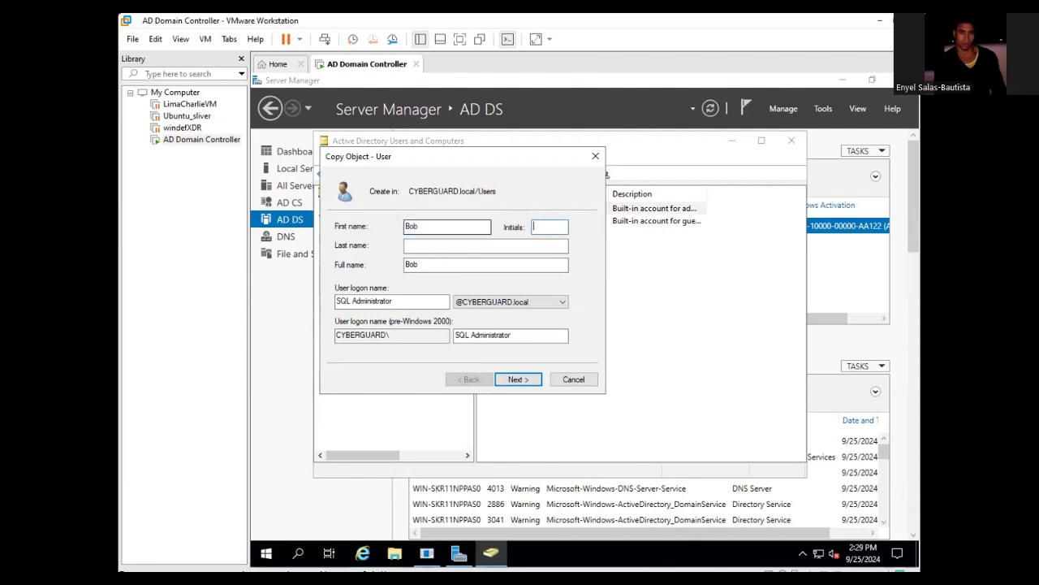
key("Tab")
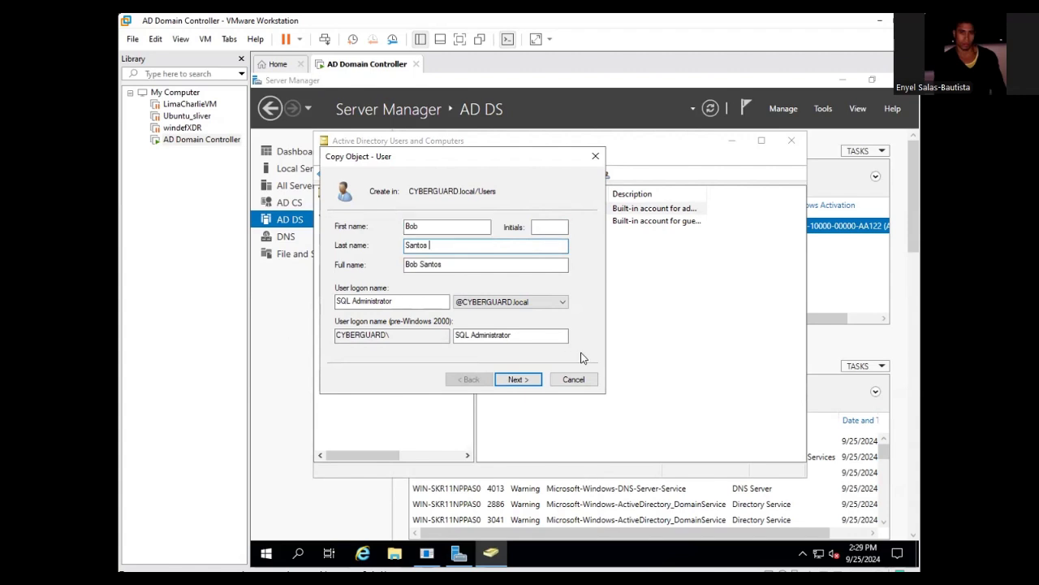
left_click(524, 379)
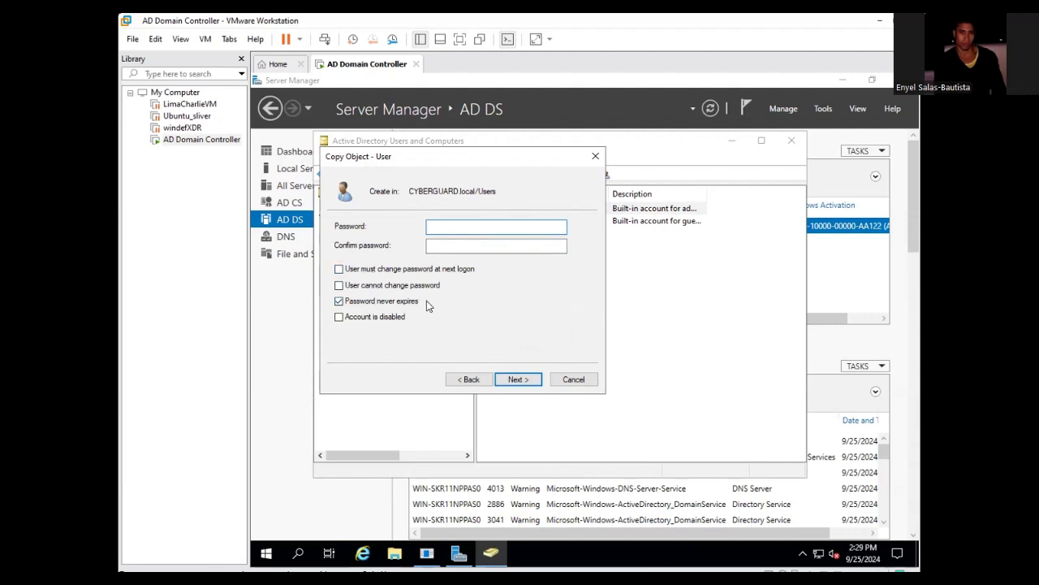
- Enter the copied account's password and a confirmation that doesn't match it
left_click(449, 226)
key("Caps_Lock")
type("•••••••••••")
left_click(496, 245)
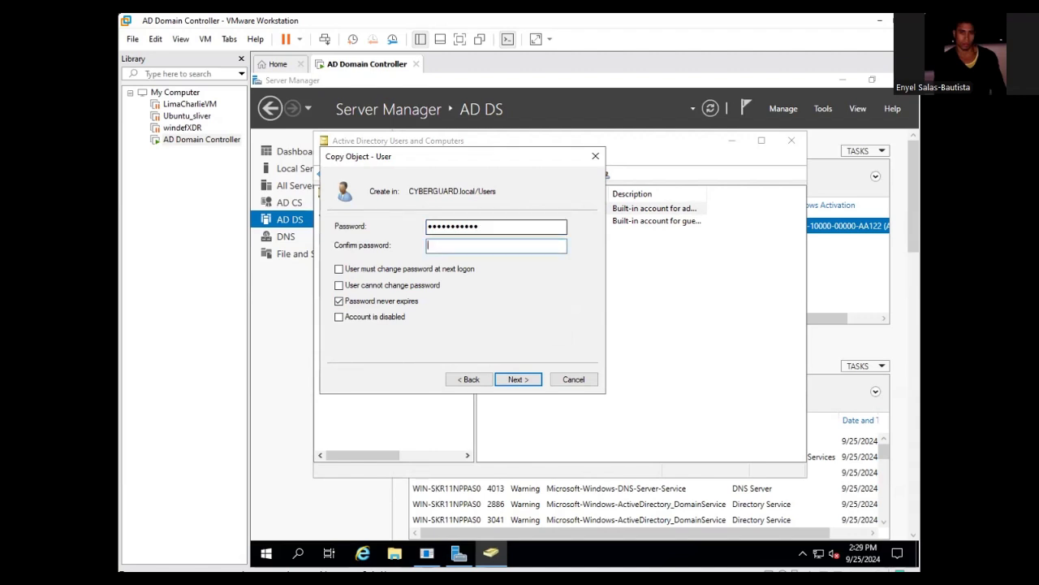
type("••••••••")
type("••••")
key("BackSpace")
key("BackSpace")
key("BackSpace")
key("BackSpace")
key("BackSpace")
key("BackSpace")
key("BackSpace")
key("BackSpace")
key("BackSpace")
key("BackSpace")
key("BackSpace")
key("BackSpace")
type("••••••••••••")
- Dismiss the mismatch error, re-enter a matching password and confirmation, and reach the summary
left_click(501, 378)
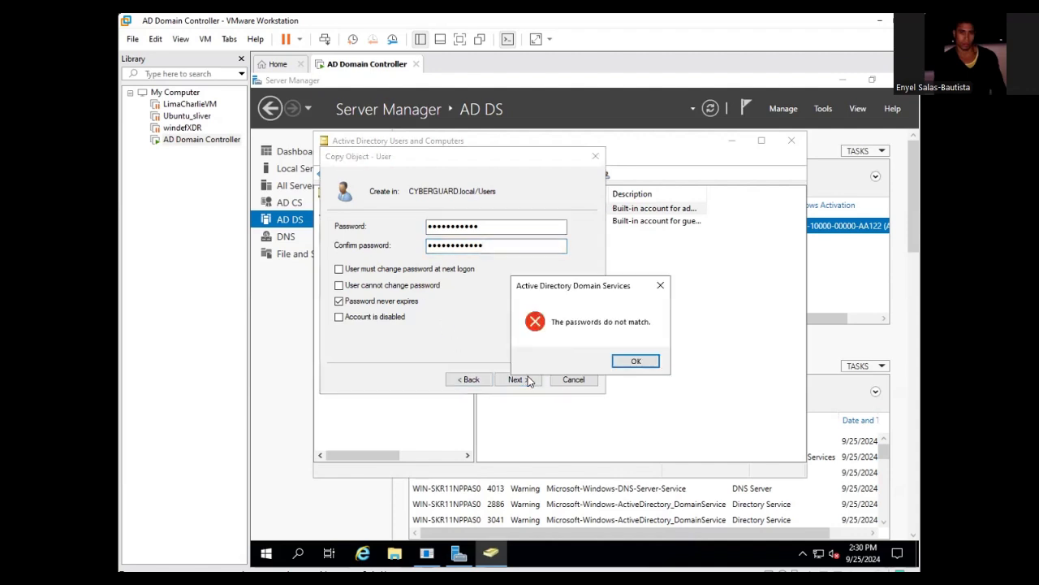
left_click(510, 227)
left_click(636, 361)
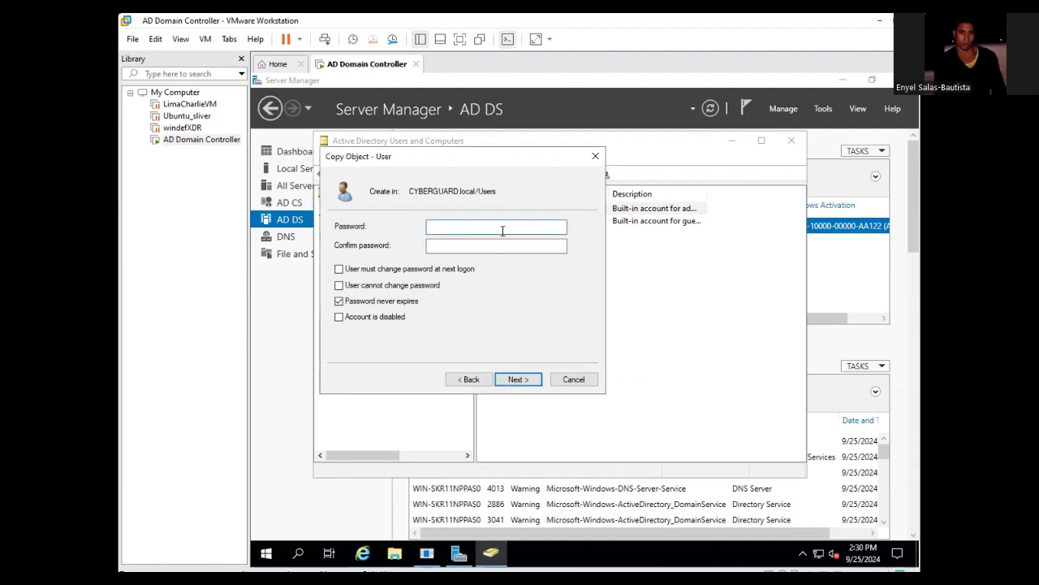
type("***********")
key("BackSpace")
key("BackSpace")
key("BackSpace")
key("BackSpace")
key("BackSpace")
key("BackSpace")
key("BackSpace")
key("BackSpace")
key("BackSpace")
key("BackSpace")
key("BackSpace")
type("************")
left_click(496, 245)
type("********")
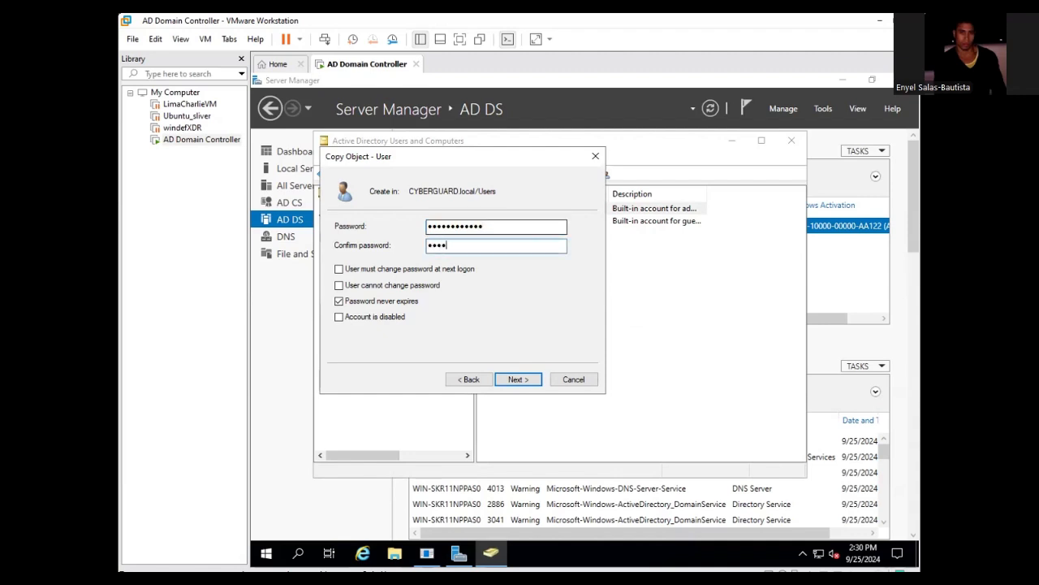
type("•••••")
left_click(521, 380)
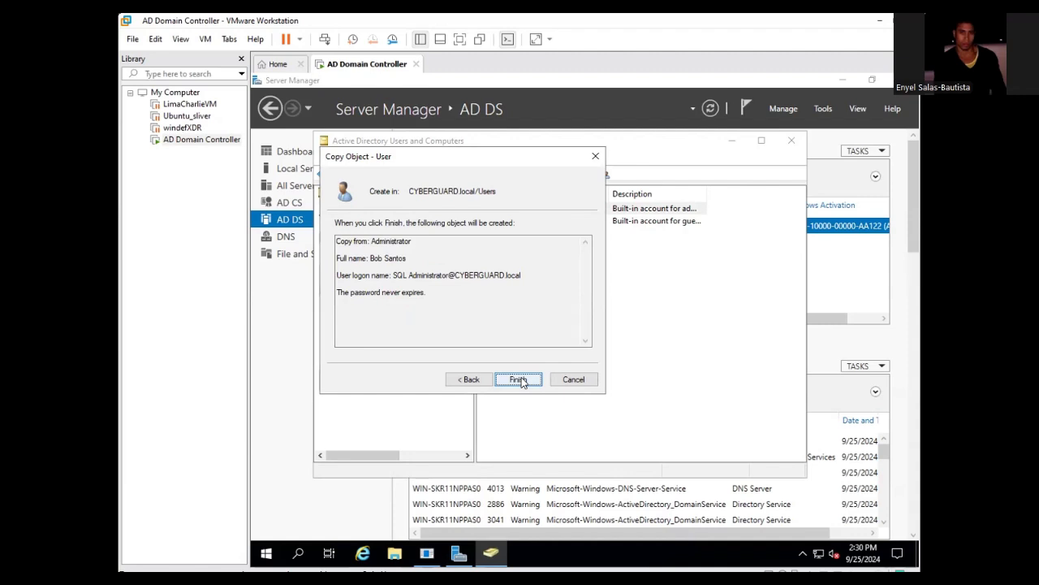
- Create the copied user, then start a new user in the Users container
left_click(520, 380)
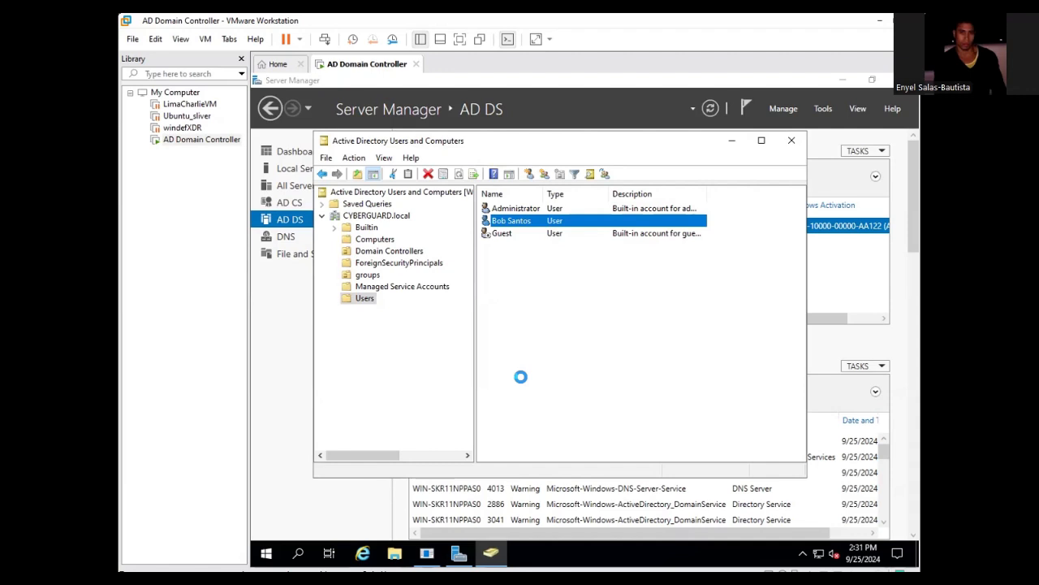
right_click(496, 273)
mouse_move(541, 322)
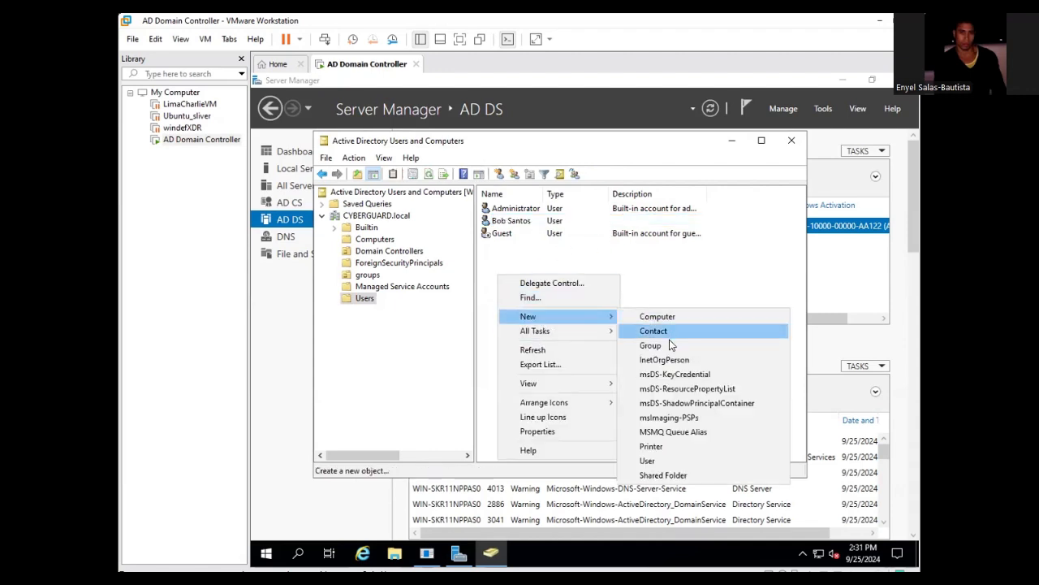
left_click(662, 460)
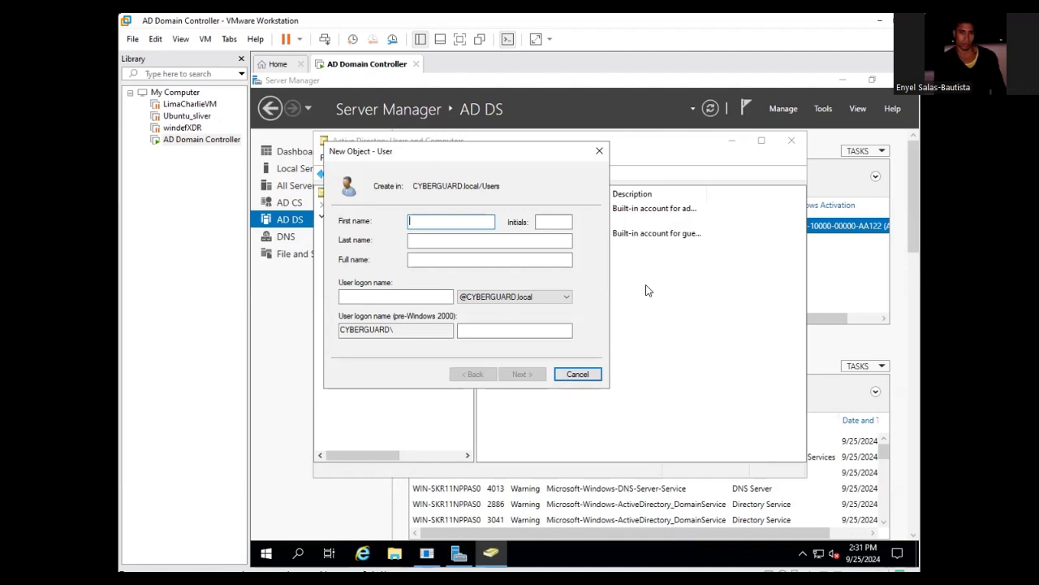
- Enter the second user's first name, last name and logon name, and continue
key("Tab")
key("Tab")
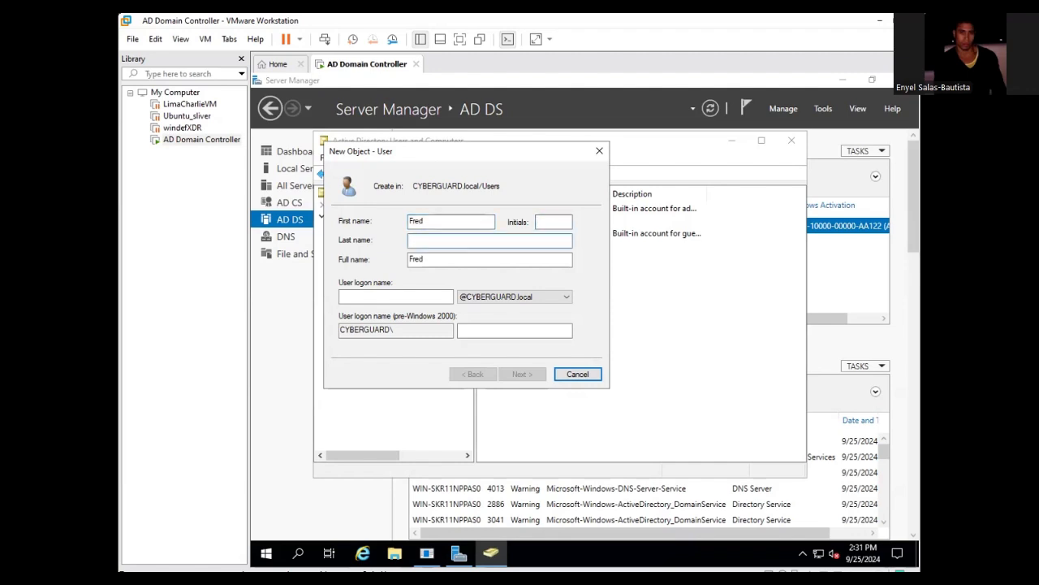
key("Tab")
left_click(396, 296)
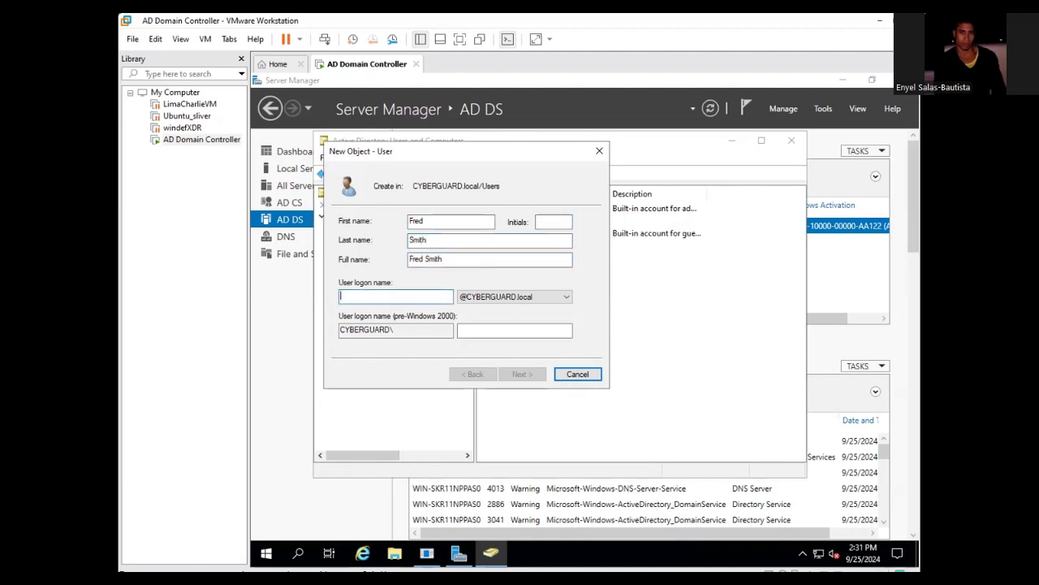
type("Fred")
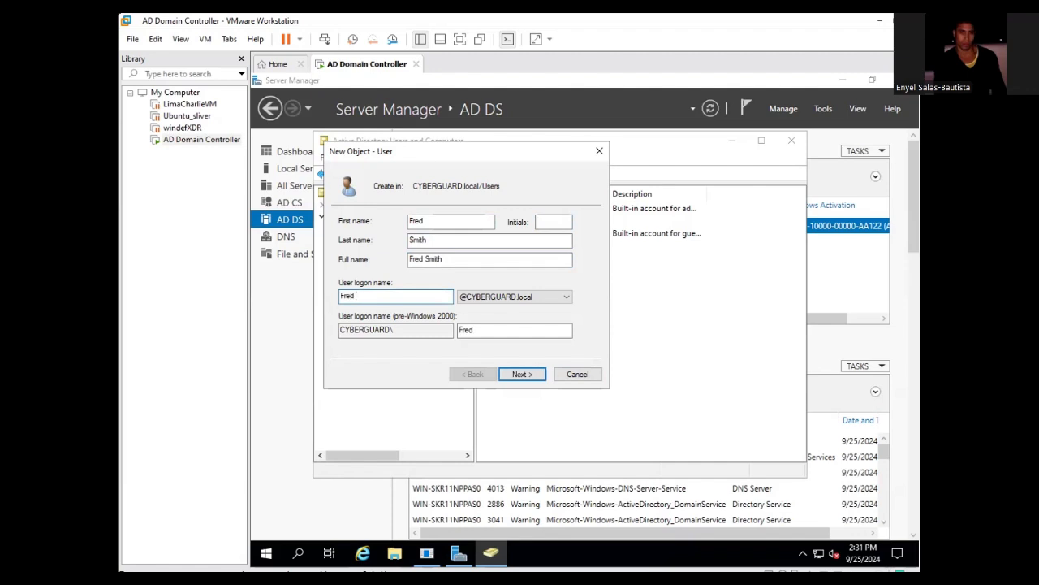
left_click(517, 375)
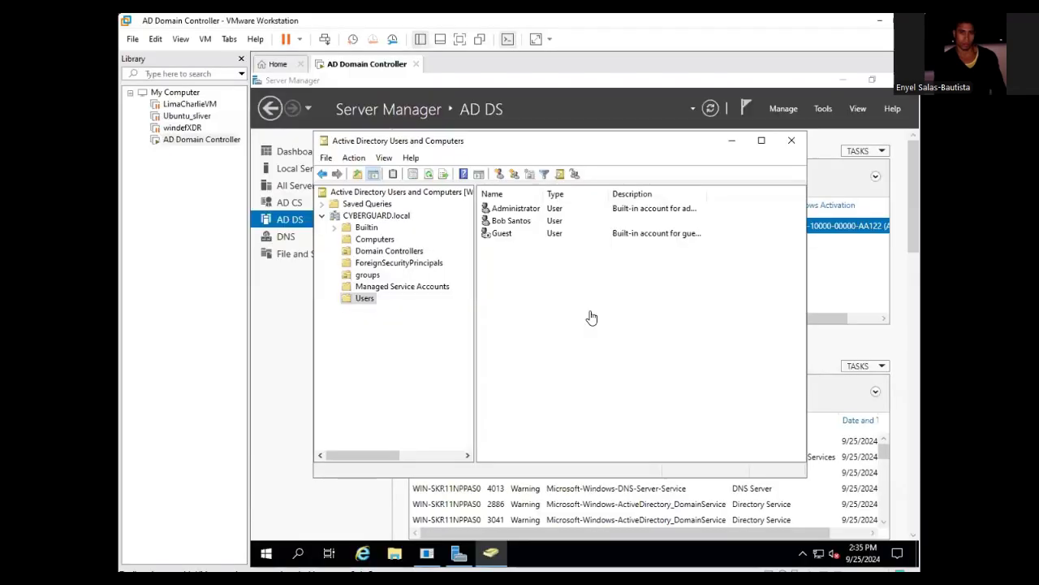
- Start another new user from the Users container's New > User menu
right_click(522, 281)
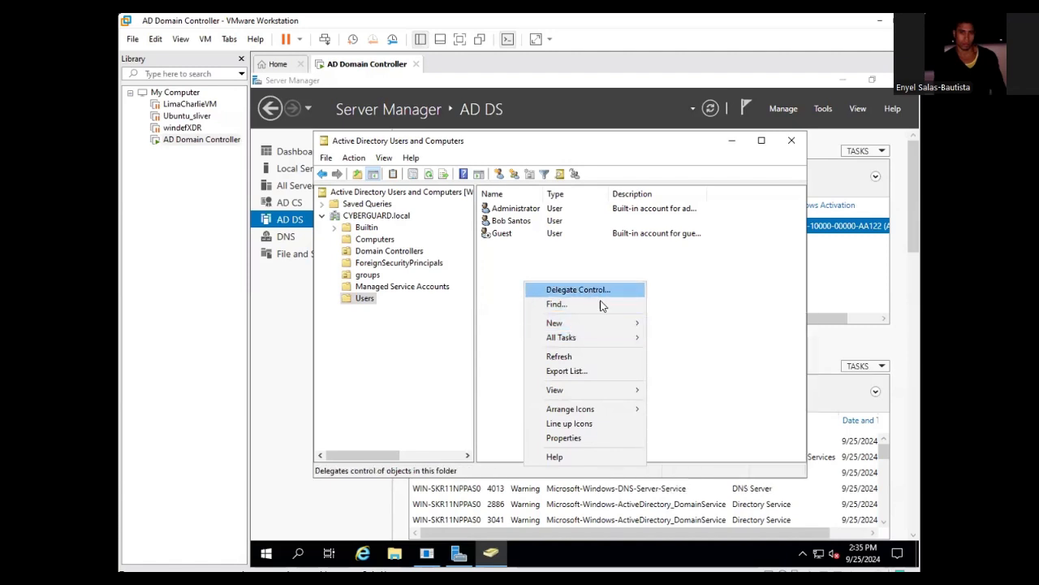
mouse_move(571, 330)
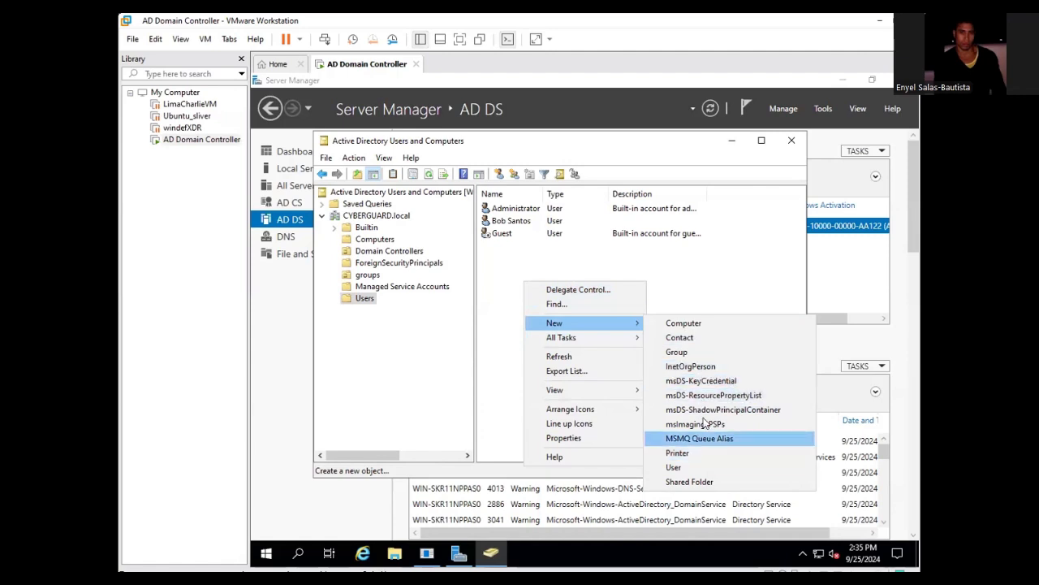
key("Down")
key("Down")
key("Down")
key("Down")
key("Down")
key("Up")
key("Down")
key("Down")
key("Down")
key("Down")
key("Down")
key("Down")
key("Down")
key("Down")
key("Down")
key("Down")
key("Down")
key("Up")
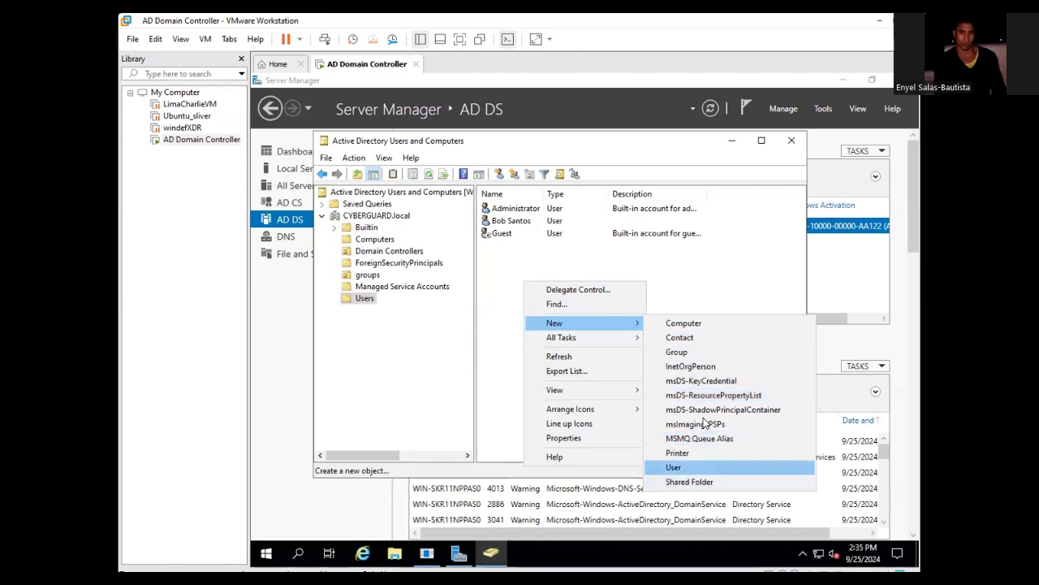
key("Return")
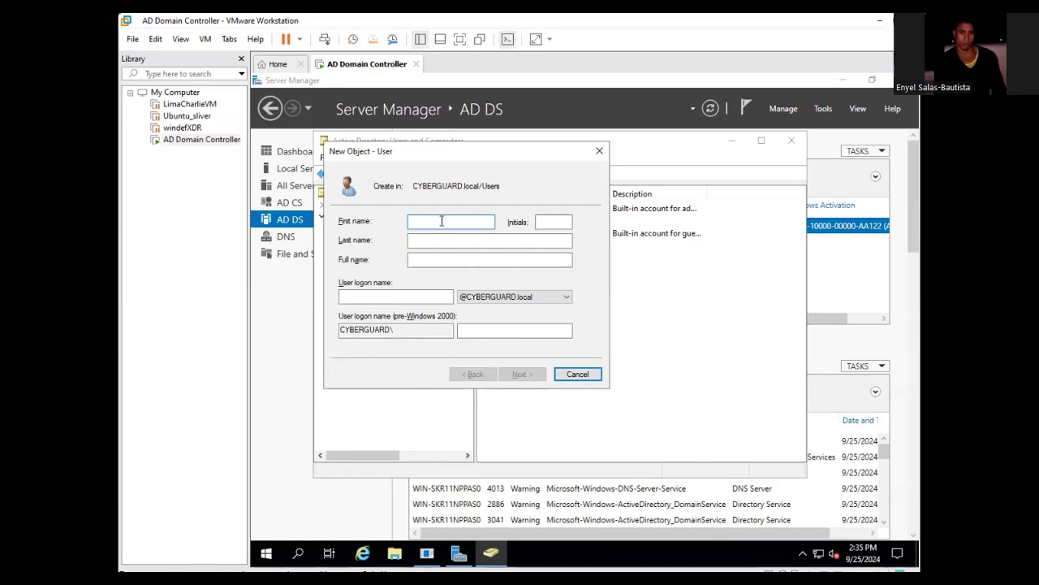
- Enter the new user's first and last name, correcting the capitalisation
left_click(409, 239)
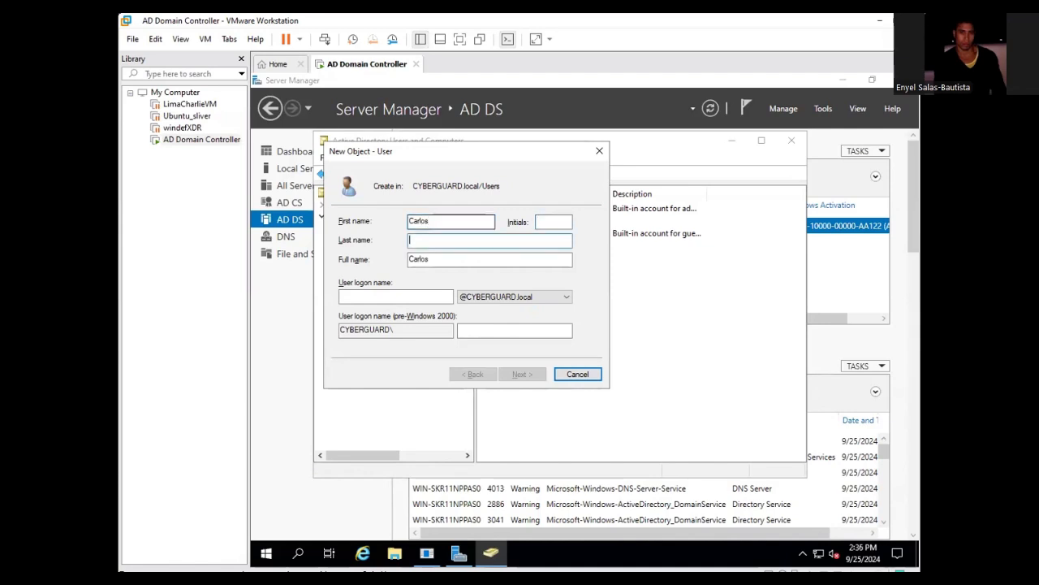
key("Tab")
key("Tab")
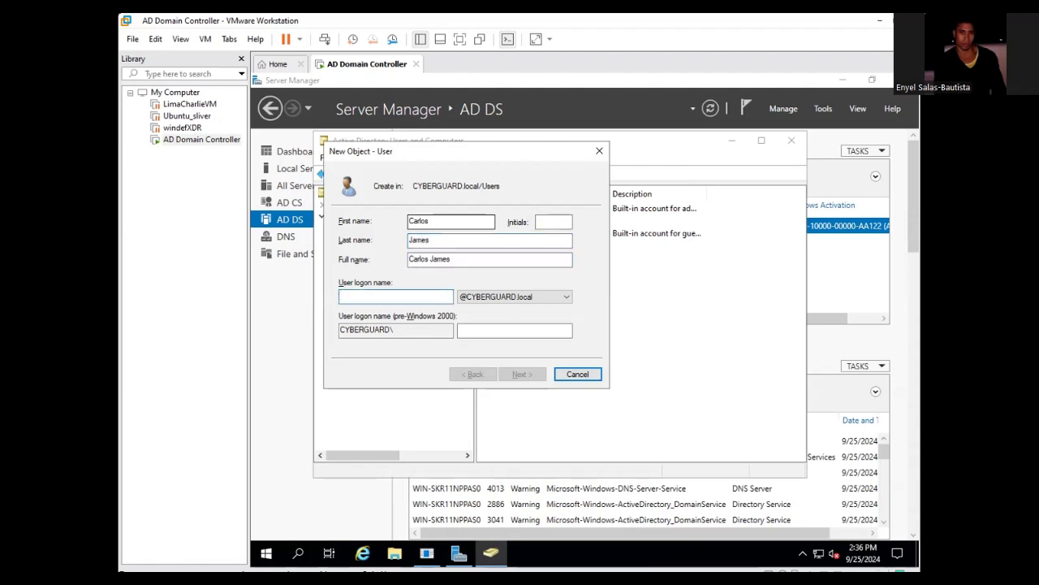
- Fill in the user logon name from the first name and continue to the password page
type("C")
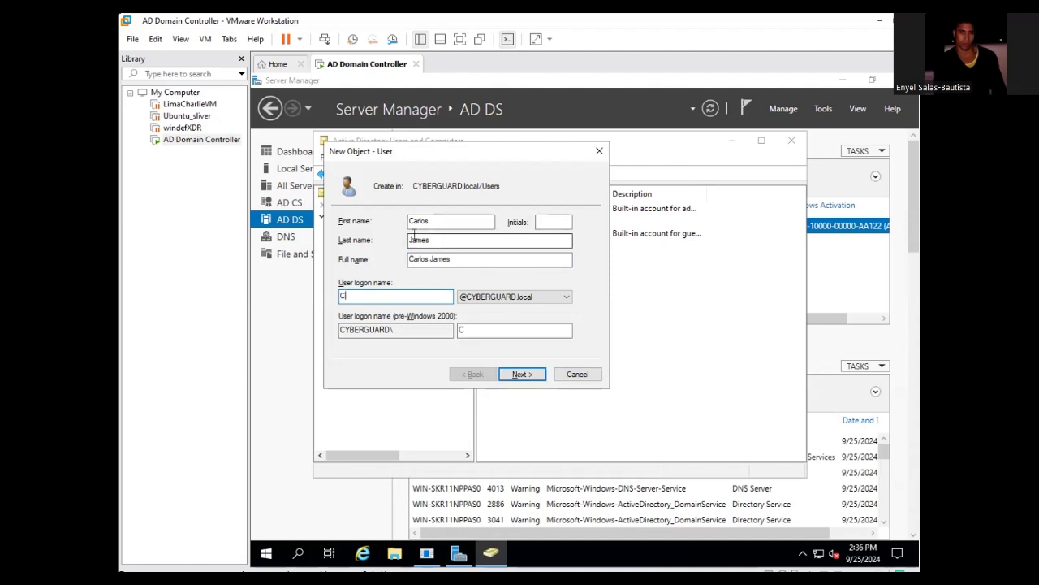
left_click(412, 221)
type("h")
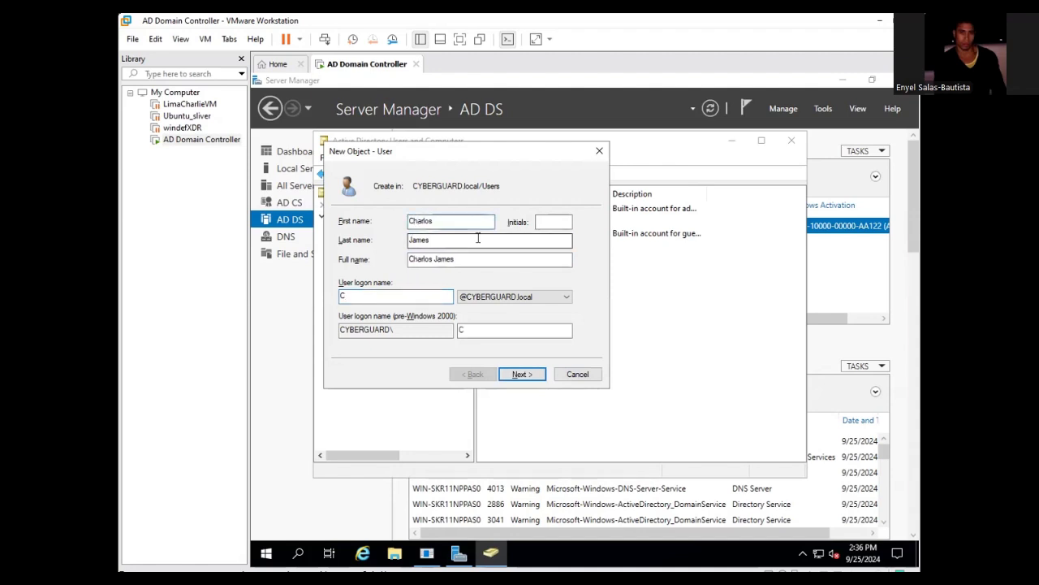
left_click(370, 297)
type("h")
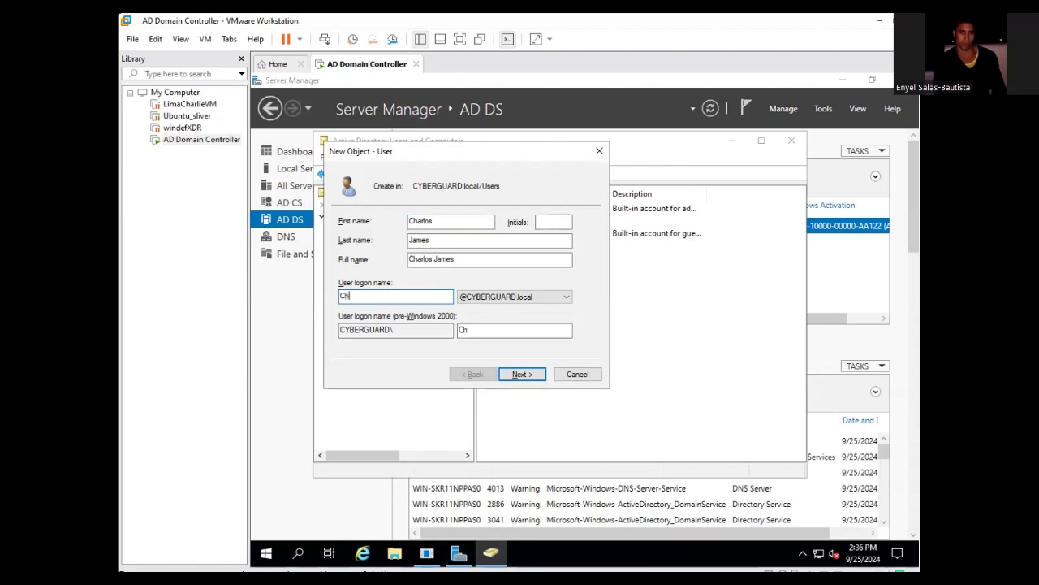
type("arlos")
left_click(522, 374)
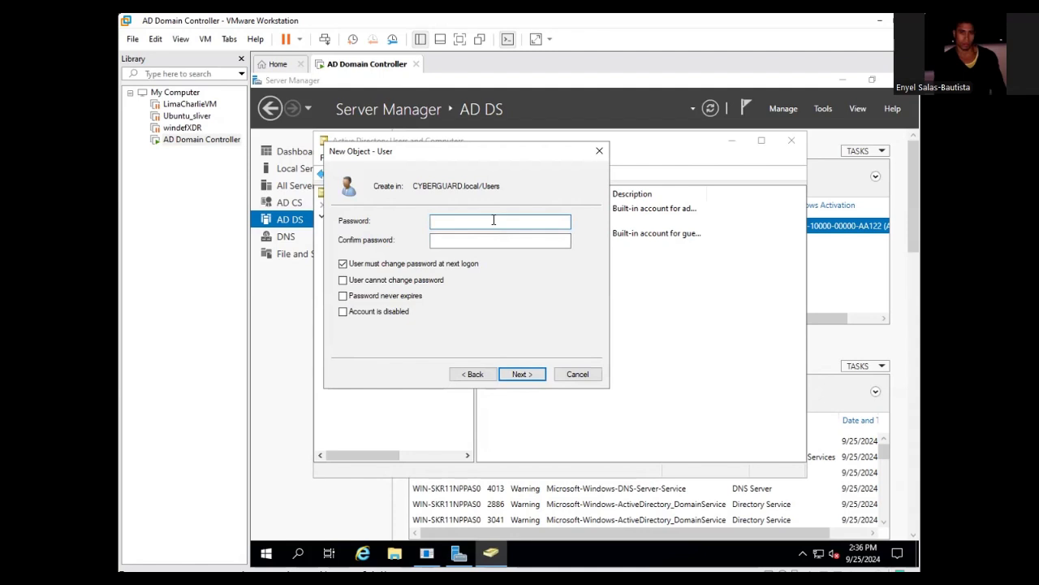
- Type the new user's password and its confirmation
type("P")
key("BackSpace")
type("Password1!123456")
key("Tab")
type("Password")
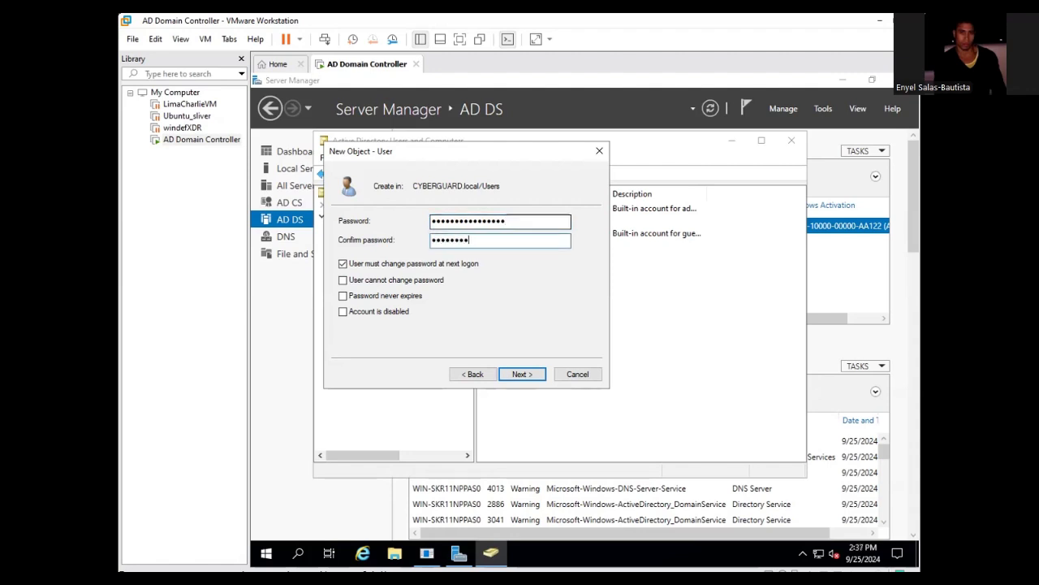
type("123!@#$6%")
- Retype both password fields and tick Password never expires
left_click(524, 223)
key("BackSpace")
key("BackSpace")
key("BackSpace")
key("BackSpace")
key("BackSpace")
key("BackSpace")
key("BackSpace")
key("BackSpace")
key("BackSpace")
key("BackSpace")
key("BackSpace")
key("BackSpace")
key("BackSpace")
key("BackSpace")
key("BackSpace")
key("BackSpace")
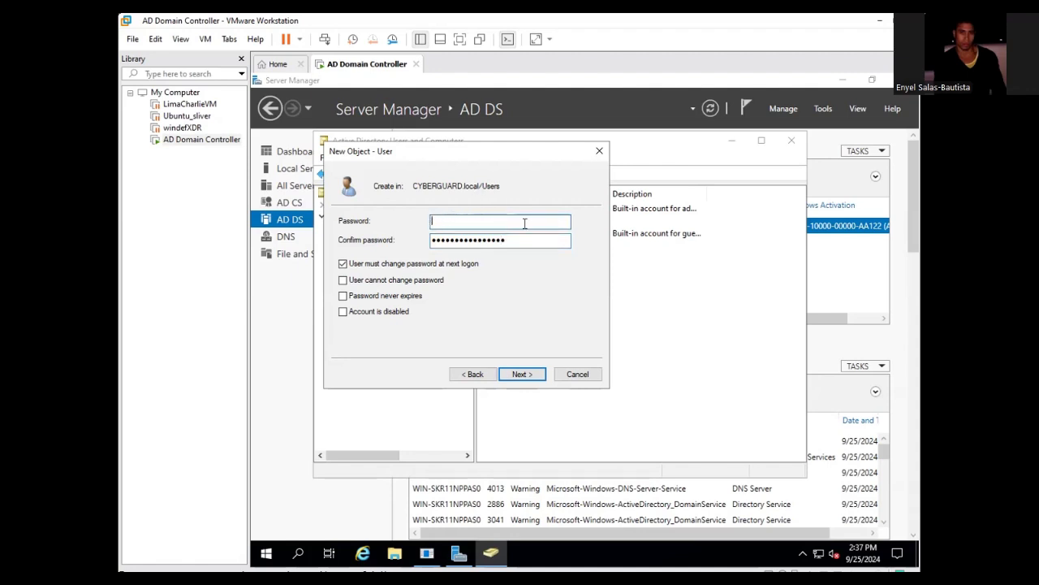
type("••••••••••••")
left_click(544, 242)
key("BackSpace")
key("BackSpace")
key("BackSpace")
key("BackSpace")
key("BackSpace")
key("BackSpace")
key("BackSpace")
key("BackSpace")
key("BackSpace")
key("BackSpace")
key("BackSpace")
key("BackSpace")
key("BackSpace")
key("BackSpace")
key("BackSpace")
key("BackSpace")
type("••••")
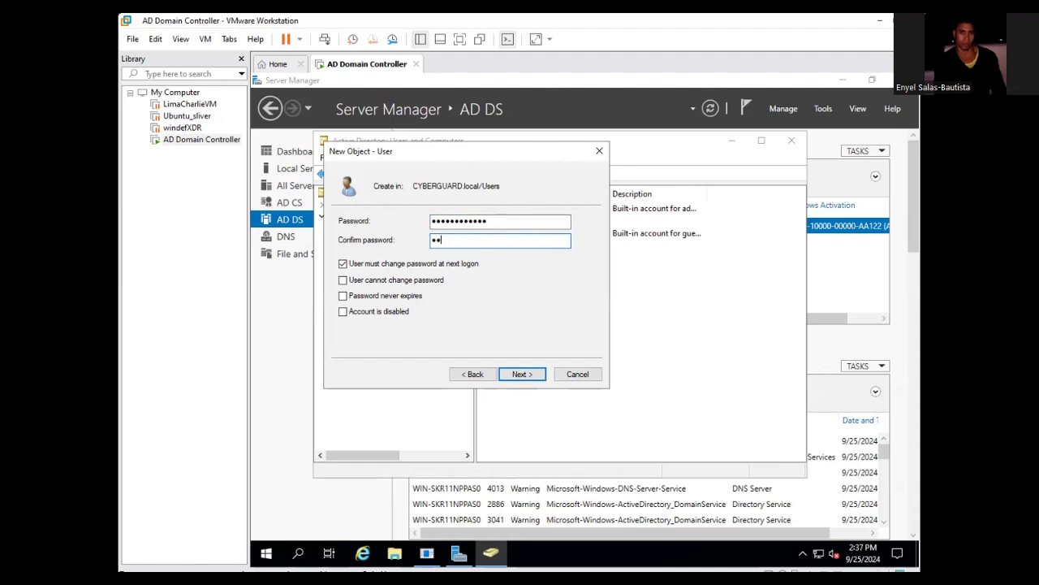
type("••••••••")
left_click(410, 295)
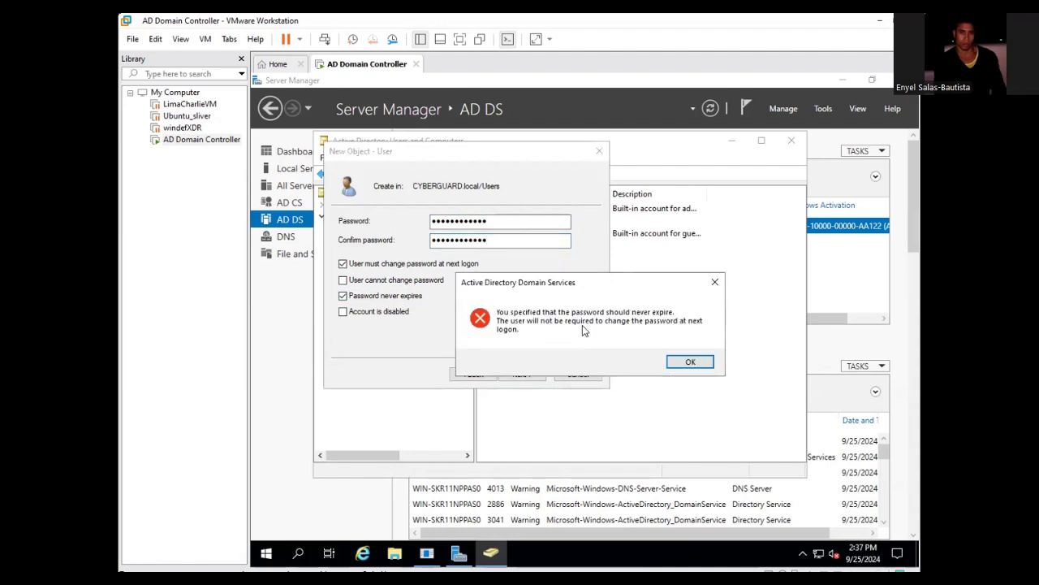
- Acknowledge the never-expire warning, reach the summary, and try to finish creating the user
left_click(689, 362)
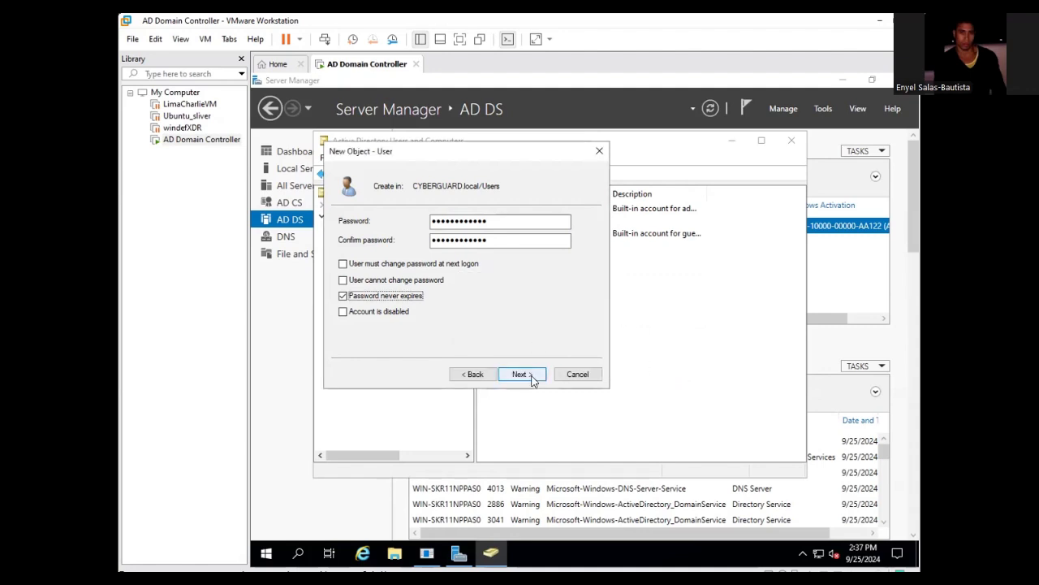
left_click(520, 374)
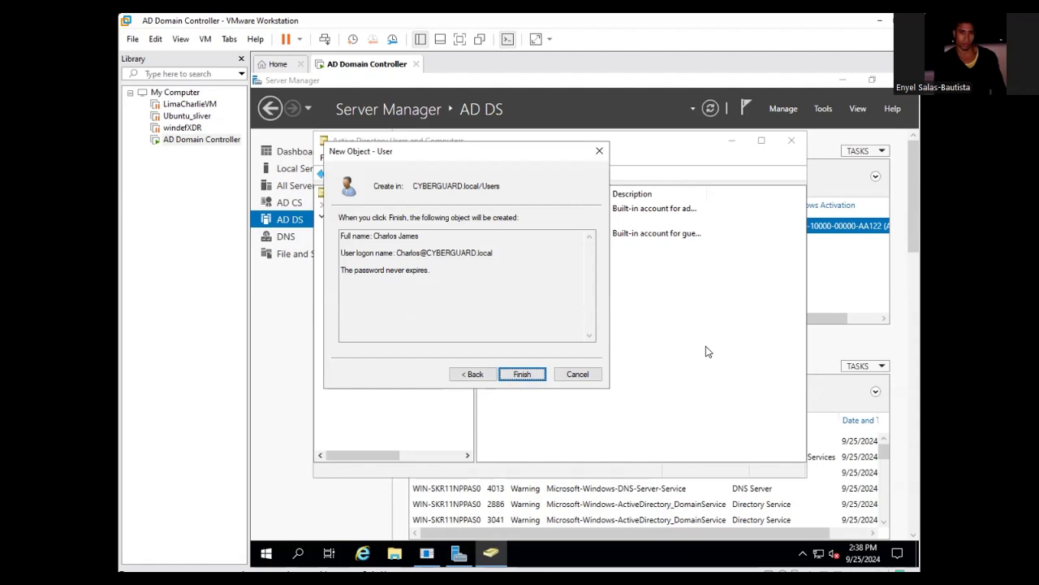
left_click(532, 375)
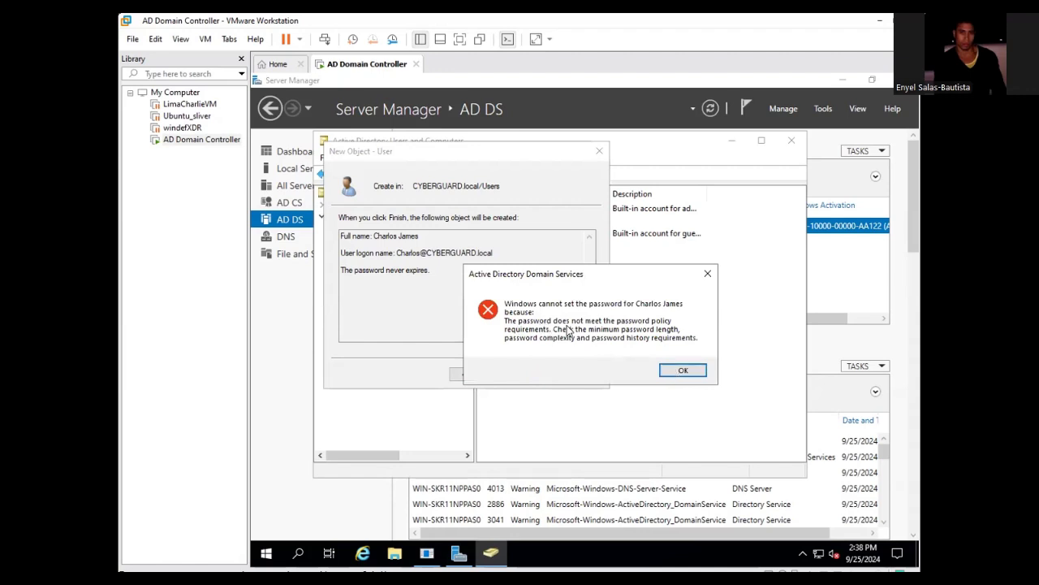
- Dismiss the password-policy errors and go back to the password page
left_click(680, 368)
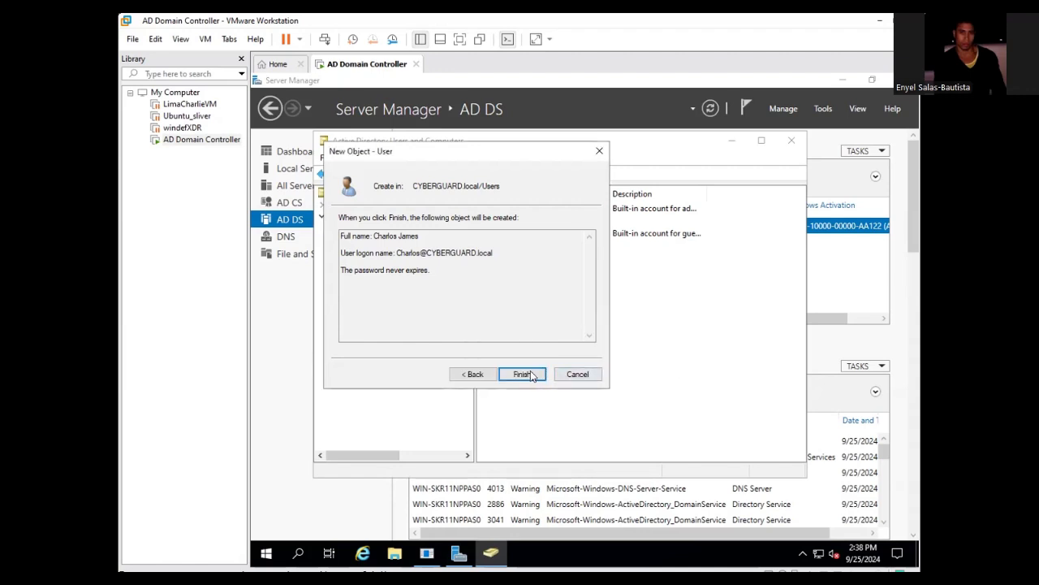
left_click(531, 374)
left_click(669, 369)
left_click(477, 375)
left_click(507, 240)
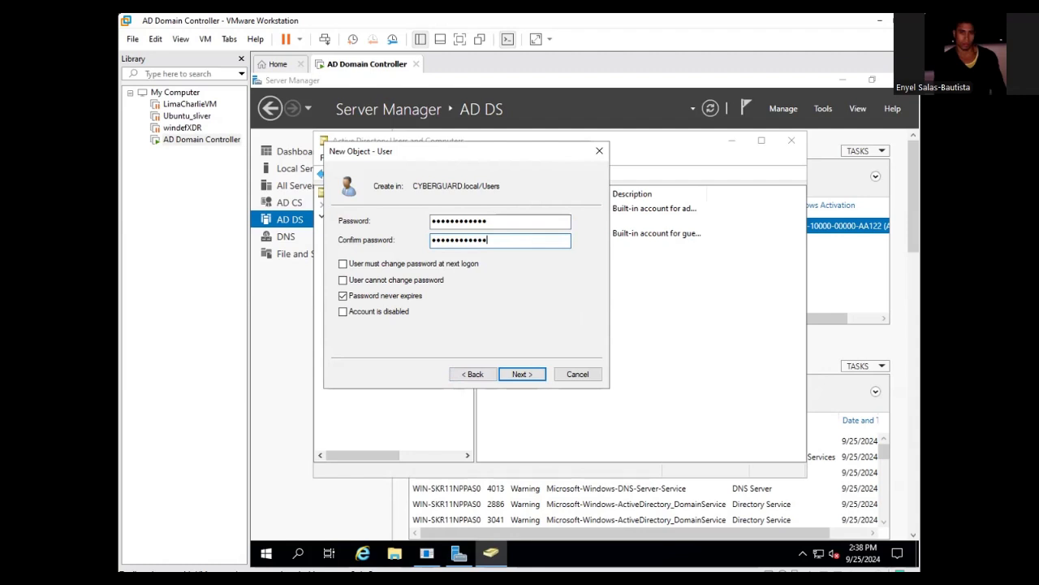
- Clear and retype the rejected password
left_click(496, 220)
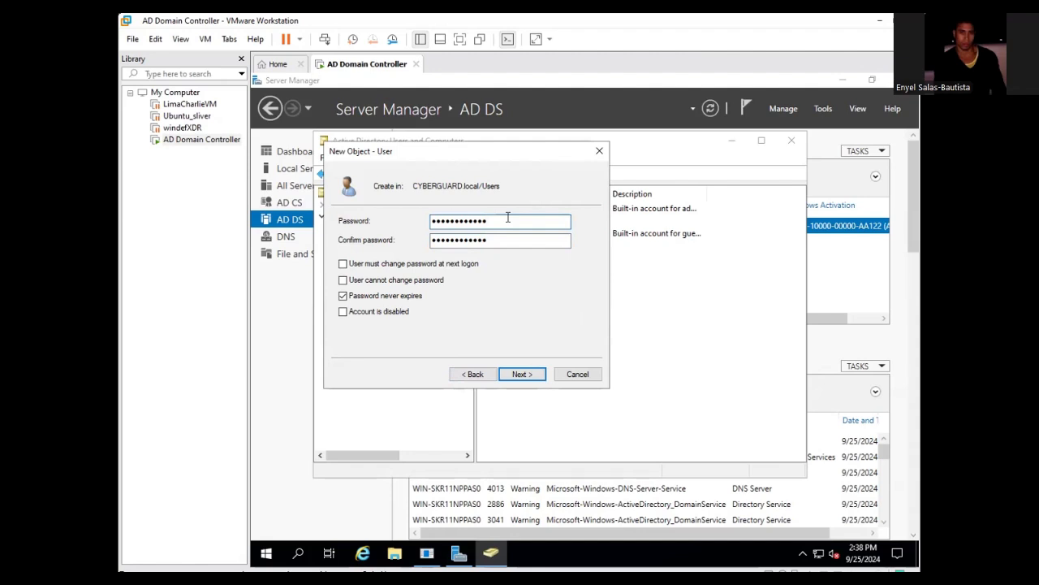
key("BackSpace")
key("BackSpace")
key("BackSpace")
key("BackSpace")
key("BackSpace")
key("BackSpace")
key("BackSpace")
key("BackSpace")
key("BackSpace")
key("BackSpace")
key("BackSpace")
key("BackSpace")
type("•••••••••")
key("BackSpace")
key("BackSpace")
key("BackSpace")
key("BackSpace")
key("BackSpace")
key("BackSpace")
key("BackSpace")
key("BackSpace")
key("BackSpace")
type("••••••")
key("BackSpace")
key("BackSpace")
key("BackSpace")
key("BackSpace")
key("BackSpace")
key("BackSpace")
type("••••••••")
type("•••••")
- Retype the confirmation, submit, and dismiss the passwords-do-not-match error
key("Tab")
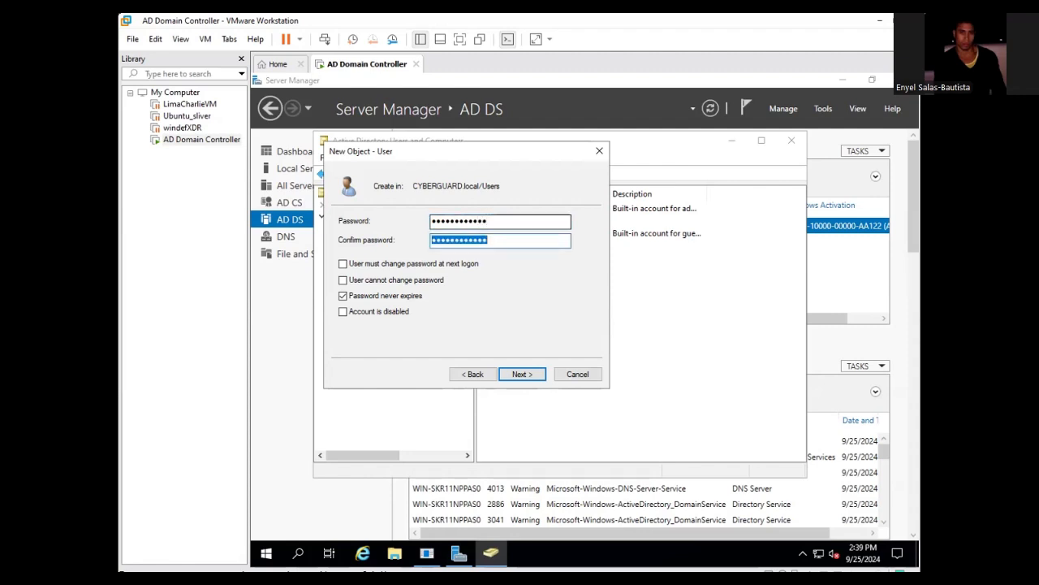
key("BackSpace")
type("•••••••••")
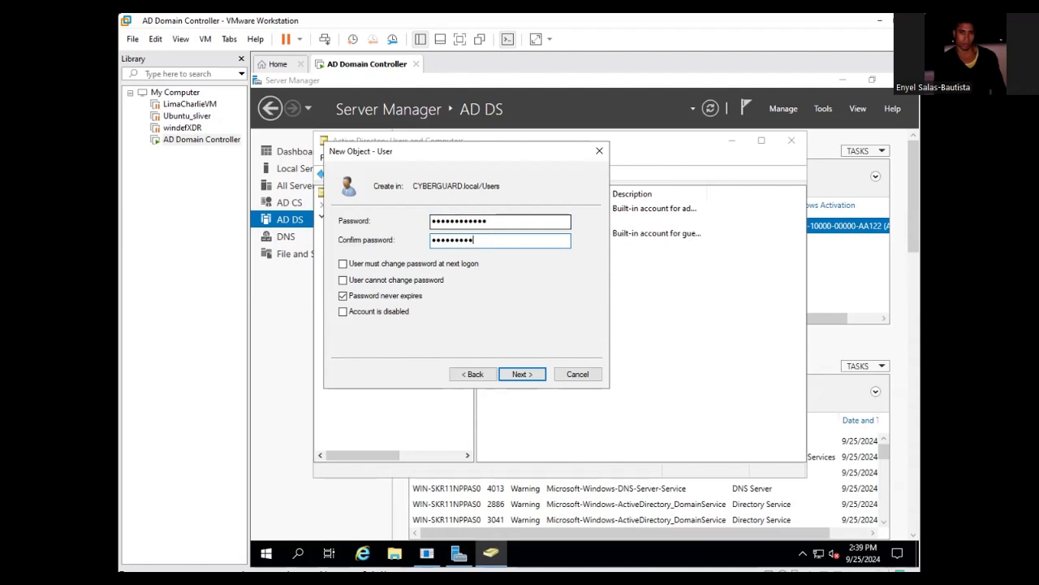
key("BackSpace")
type("•••••")
key("Return")
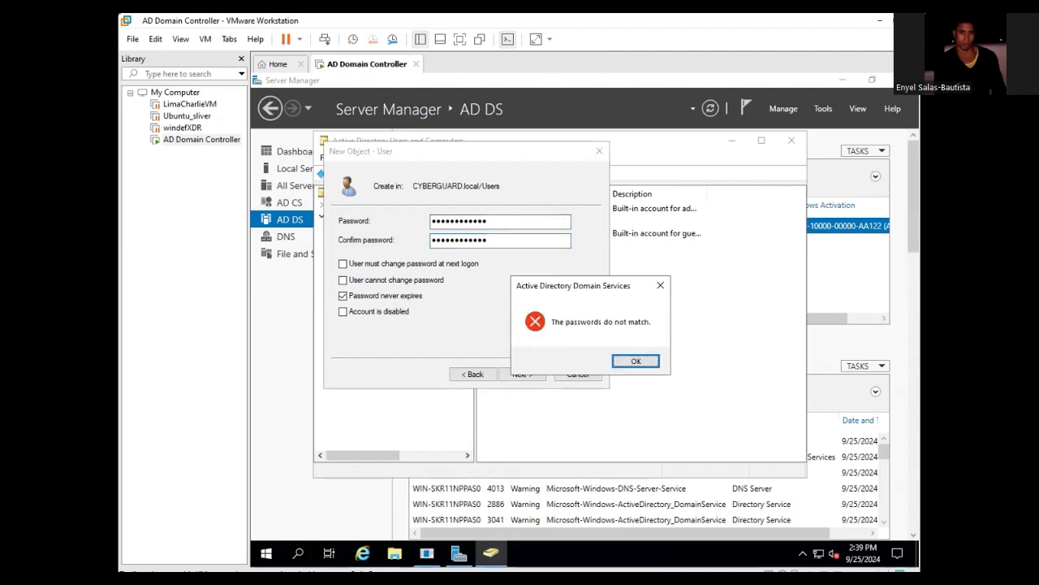
left_click(660, 285)
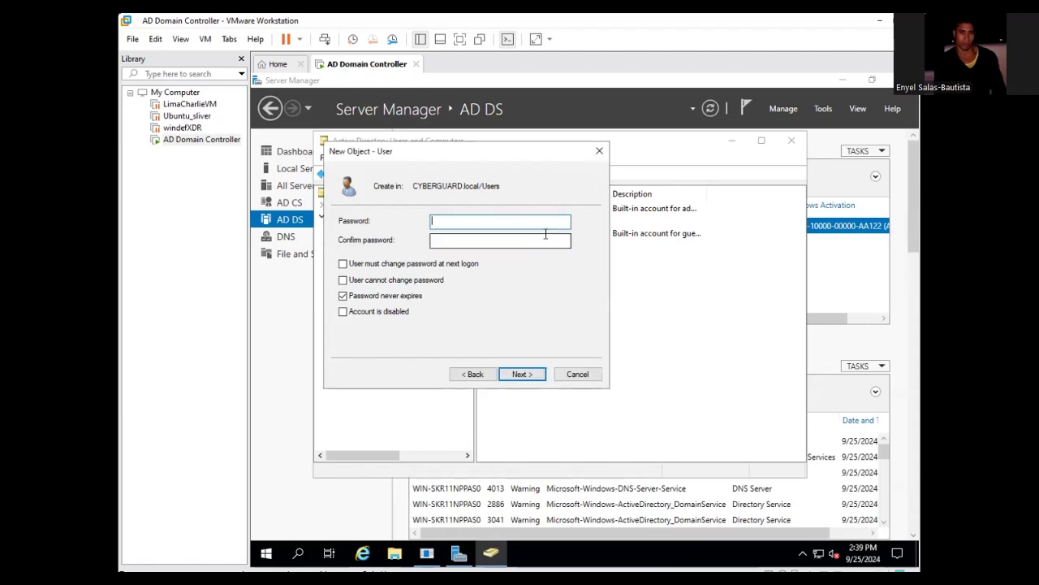
- Enter the new user's account password in both password fields and advance the wizard
type("Password1234!")
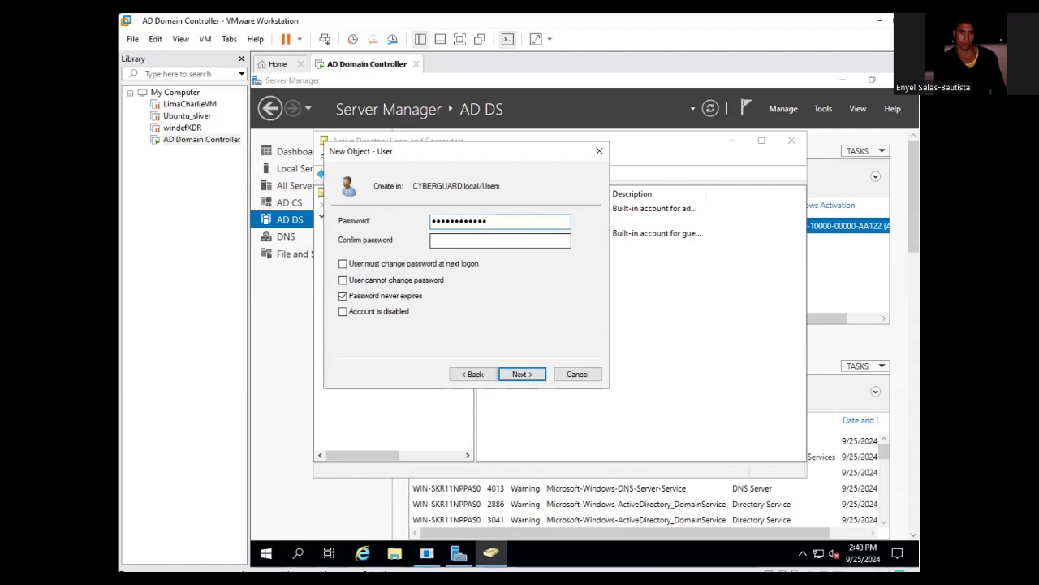
key("Tab")
type("Passwo")
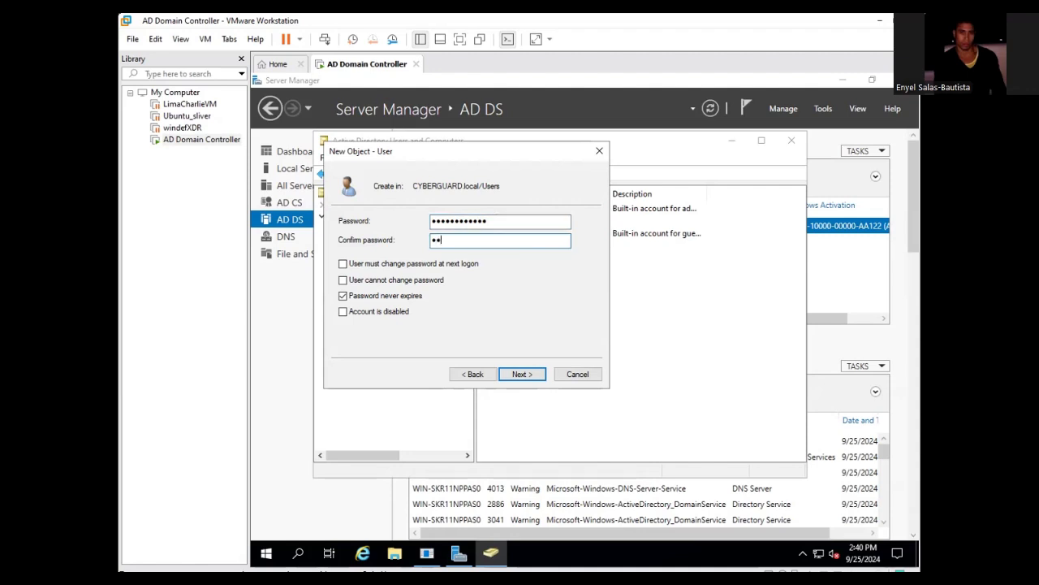
type("rd1234!")
key("Return")
key("Return")
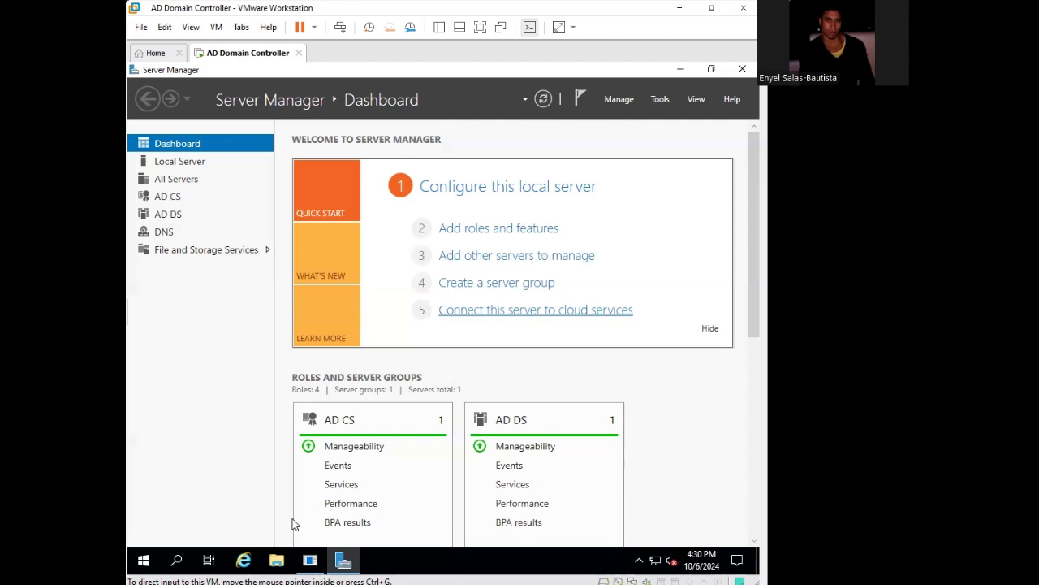
- Launch Command Prompt as administrator via a Start search for cmd and type setspn at the prompt
left_click(143, 561)
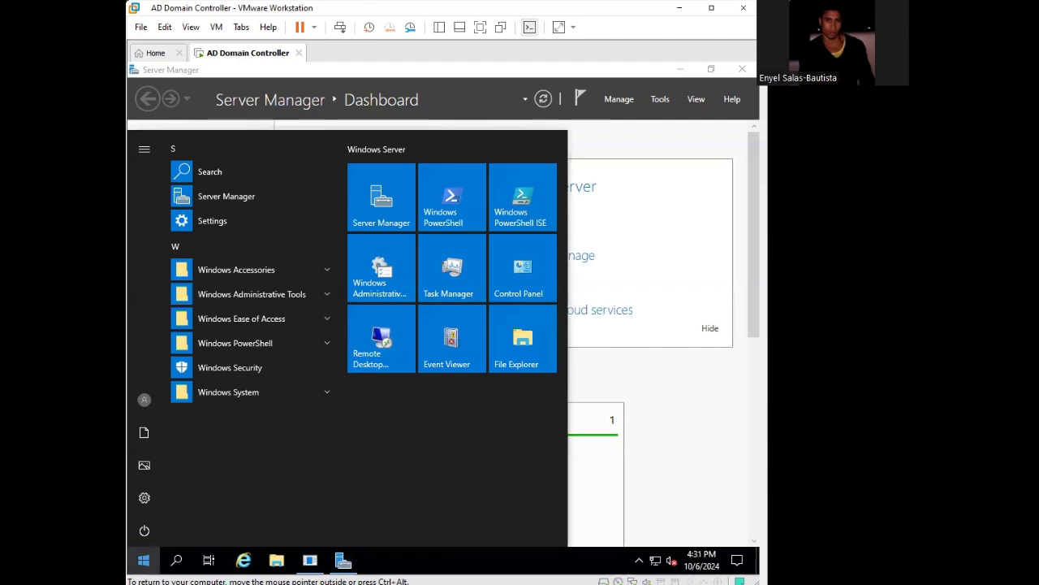
type("cmd")
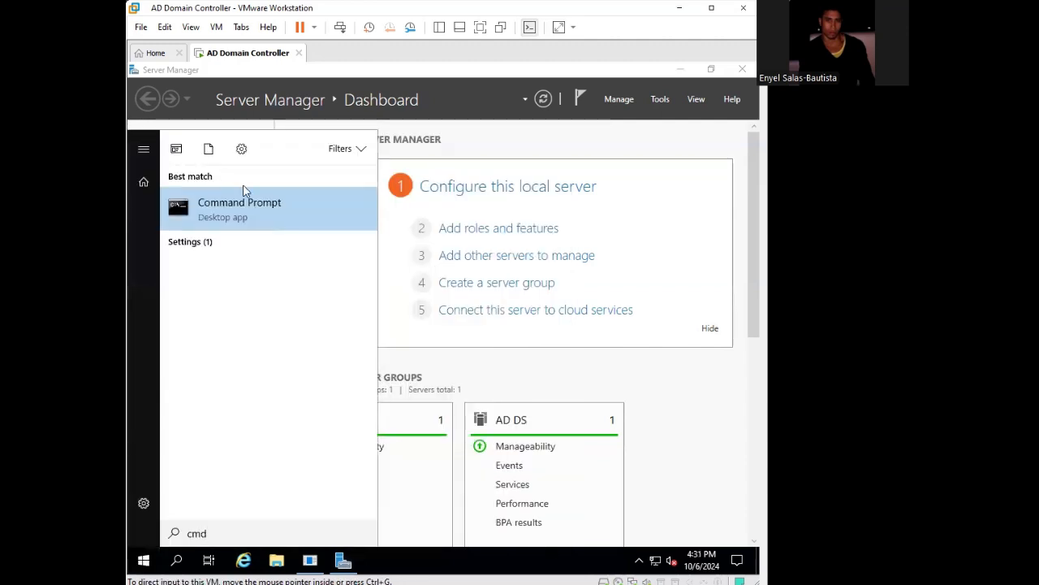
left_click(257, 211)
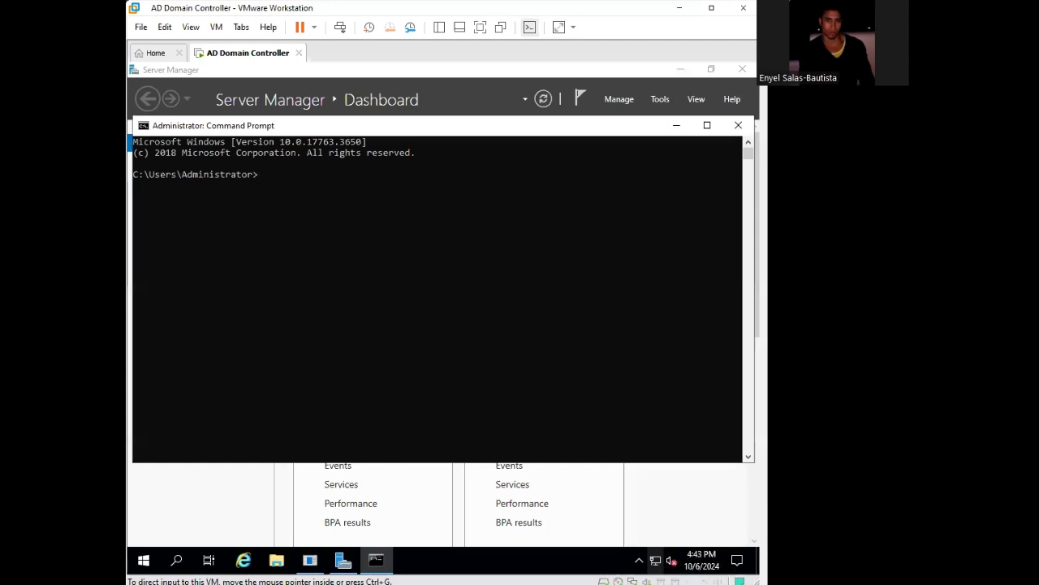
left_click(416, 181)
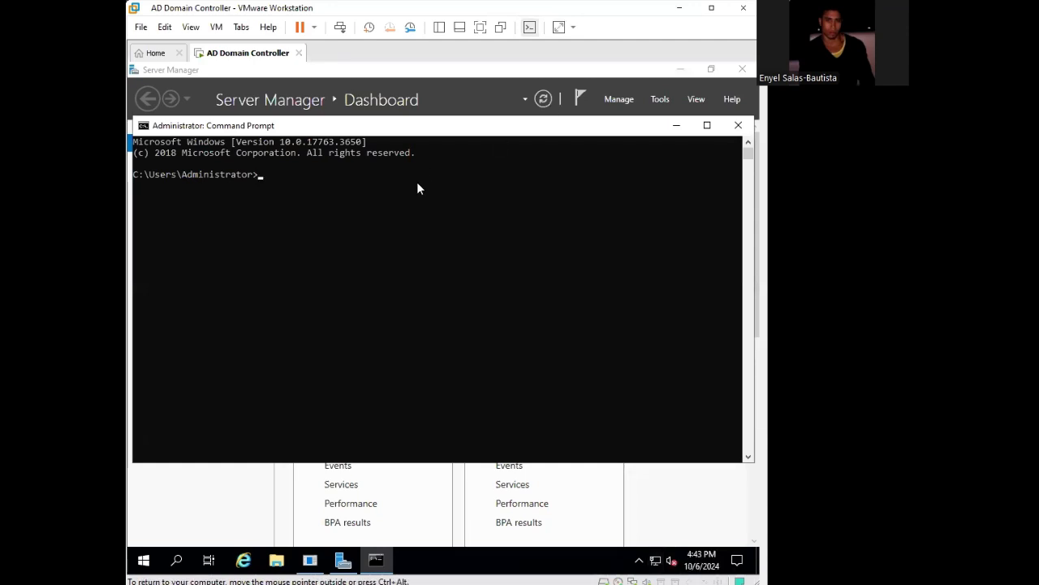
type("setspn -a")
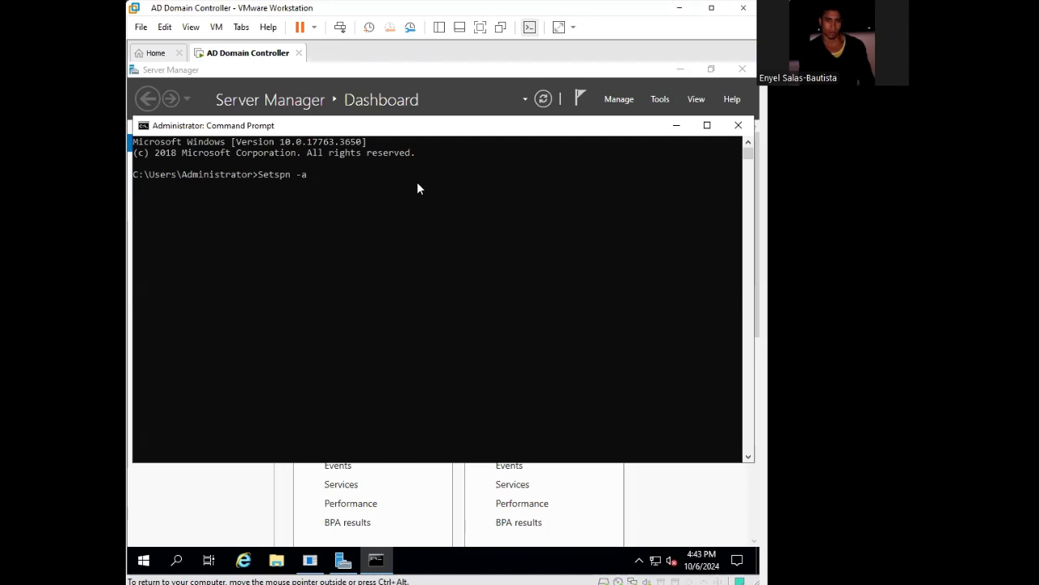
- Release the VM input and extend the command to 'Setspn -a WIN-'
key("ctrl+alt")
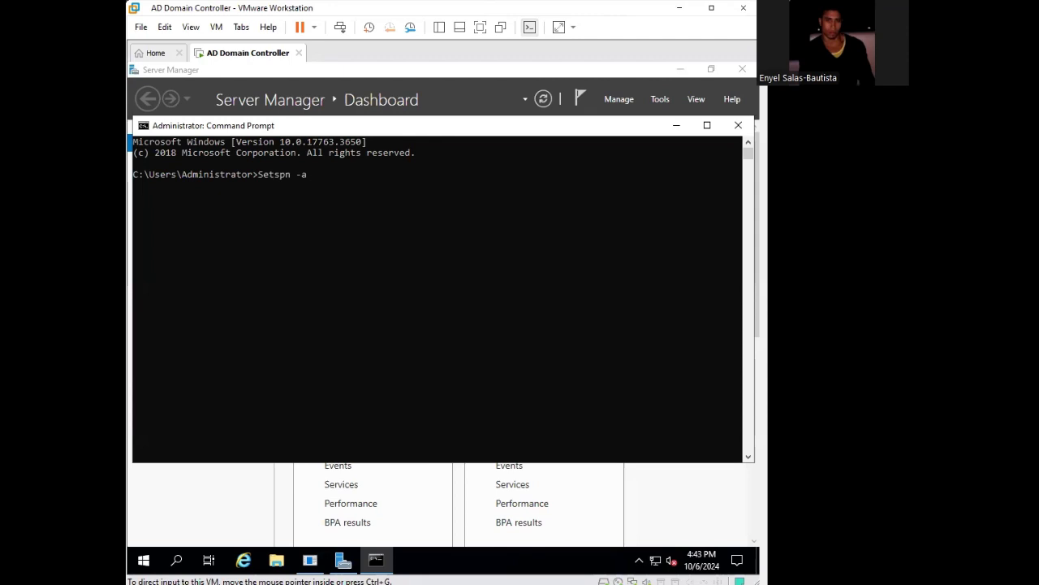
type("WIN-")
- Copy the listed server's row from Server Manager's AD CS page to the clipboard
left_click(677, 125)
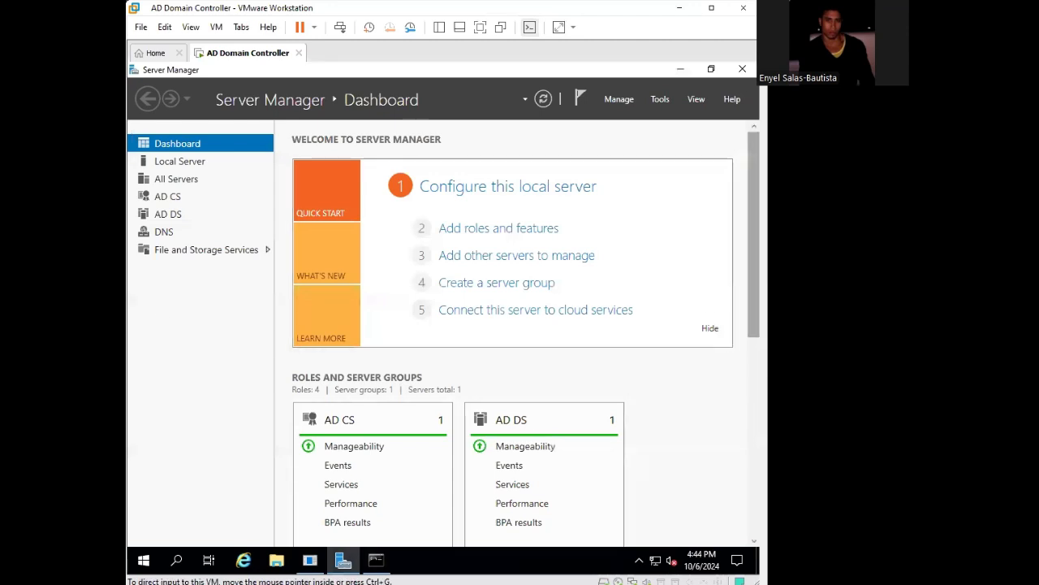
scroll(444, 378, "down", 3)
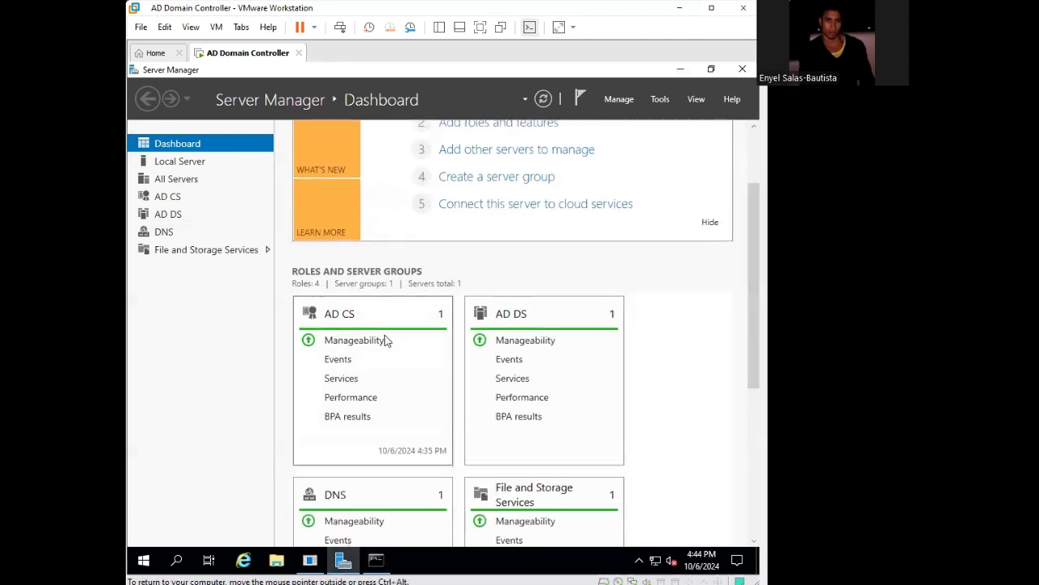
left_click(337, 316)
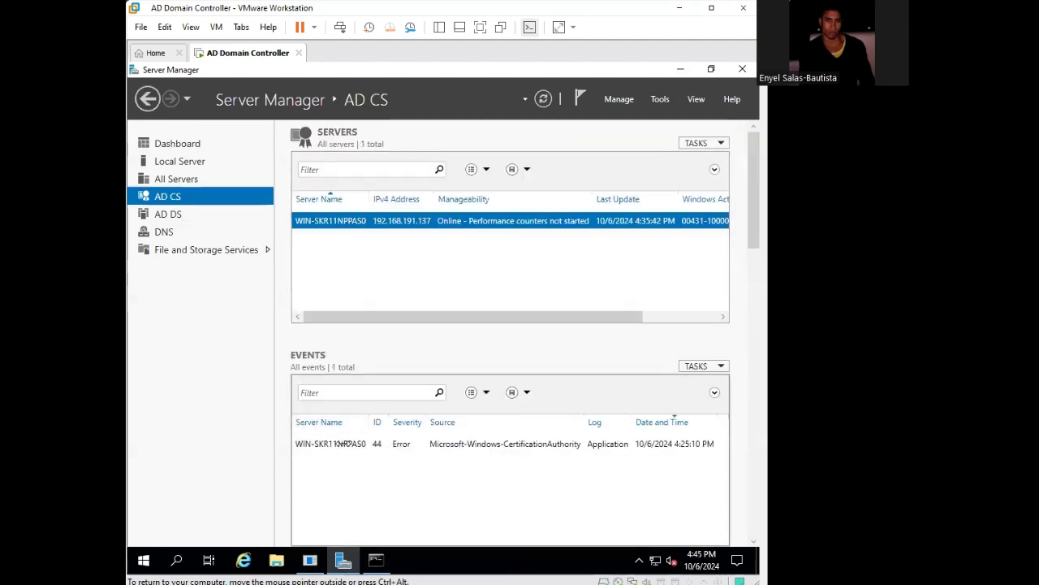
right_click(347, 226)
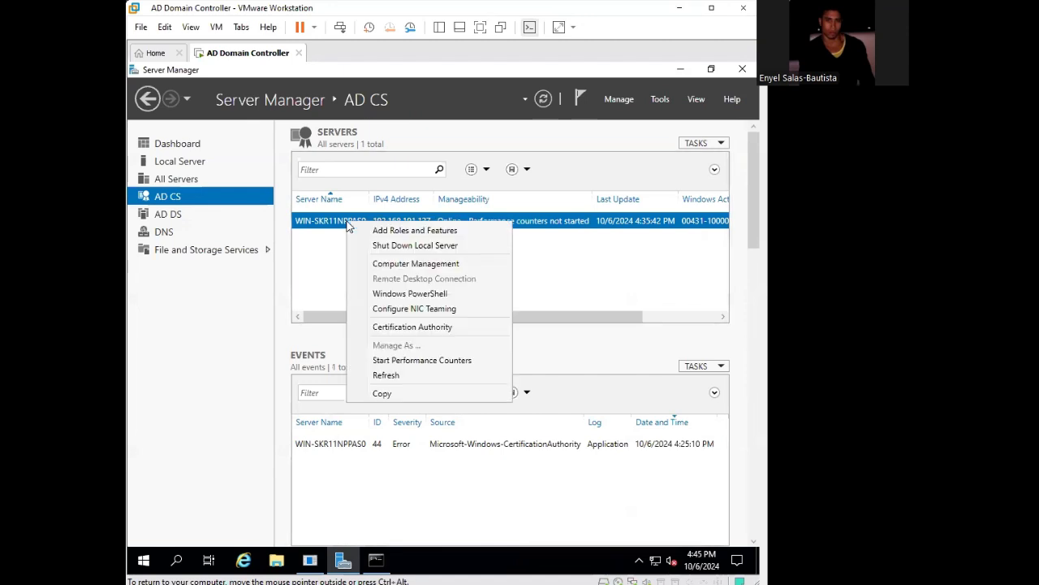
left_click(398, 393)
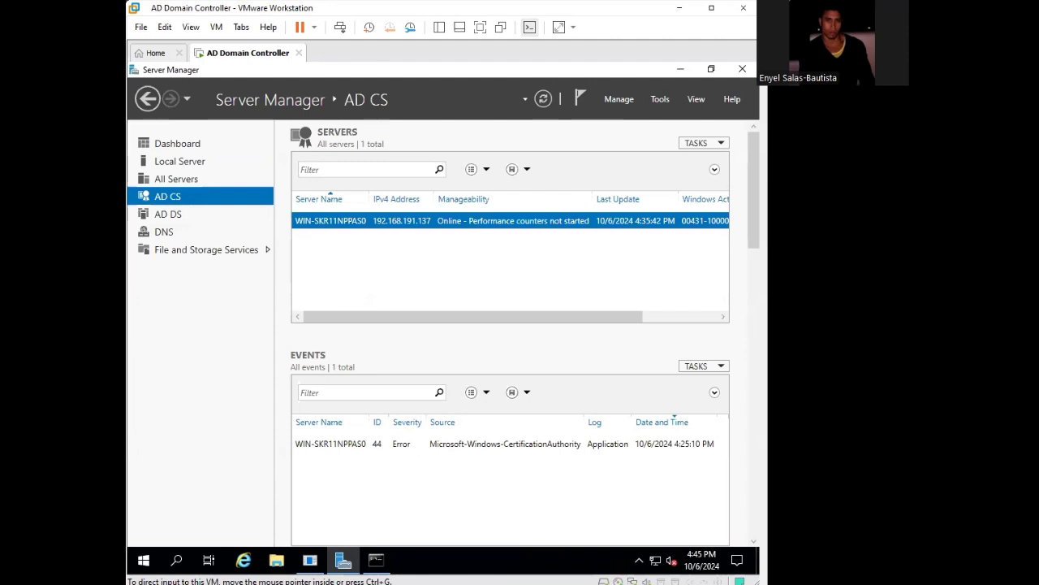
left_click(376, 559)
- Paste the server name and fix the command to read 'Setspn -a WIN-SKR11NPPASO/'
key("ctrl+v")
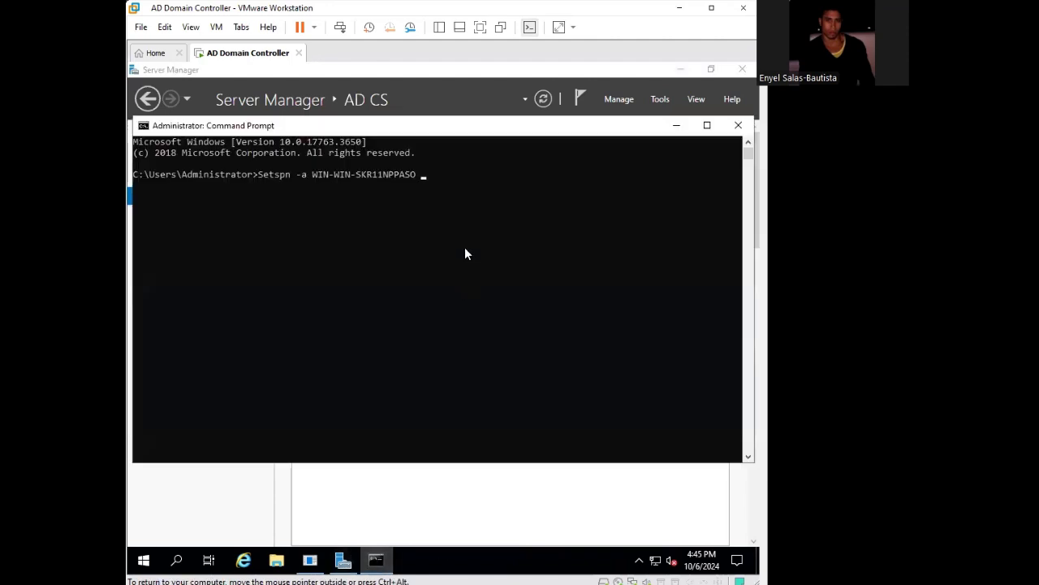
key("Left")
key("Left")
key("Left")
key("Left")
key("Left")
key("Left")
key("Left")
key("Left")
key("Left")
key("Left")
key("Left")
key("Left")
key("Left")
key("BackSpace")
key("BackSpace")
key("BackSpace")
key("BackSpace")
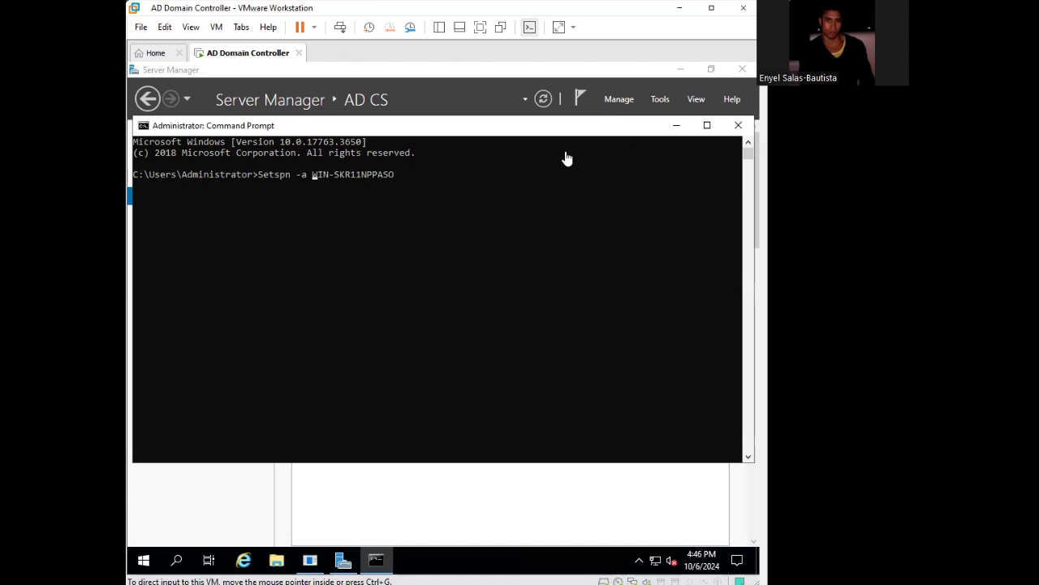
left_click(431, 177)
key("Escape")
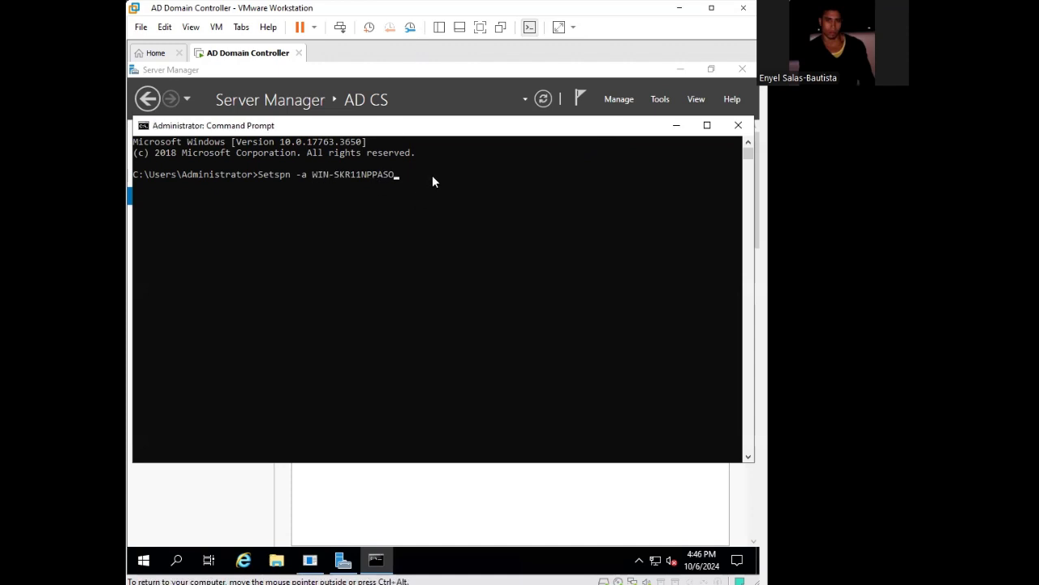
type("/")
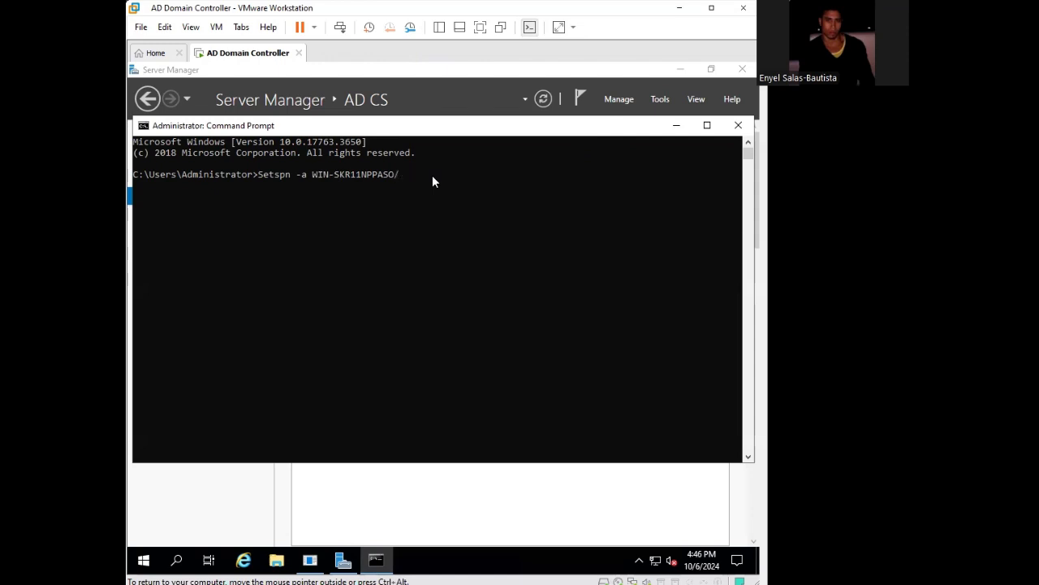
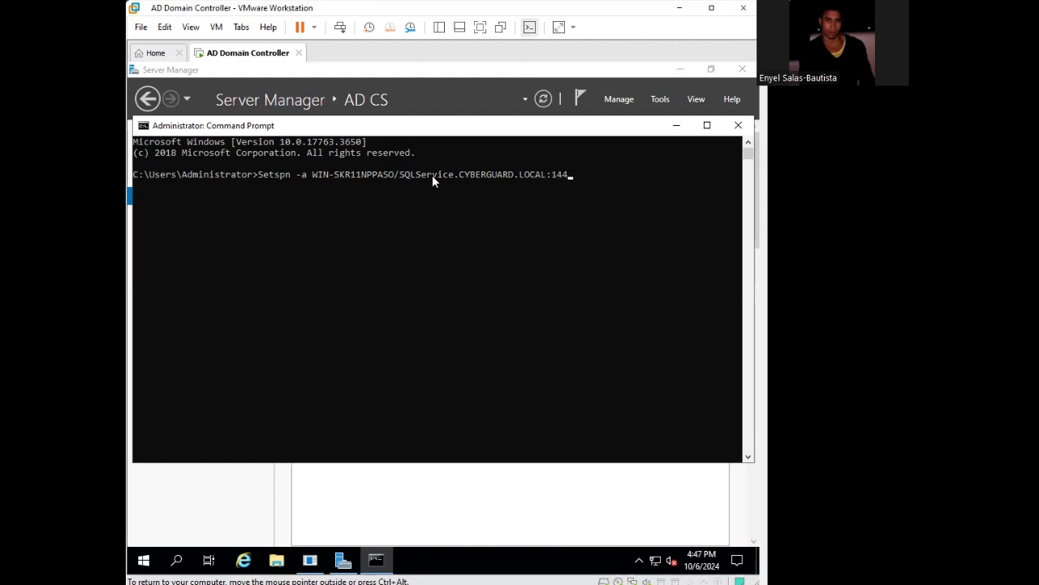
- Complete the SPN port as 1443, giving 'Setspn -a WIN-SKR11NPPASO/SQLService.CYBERGUARD.LOCAL:1443'
type("3")
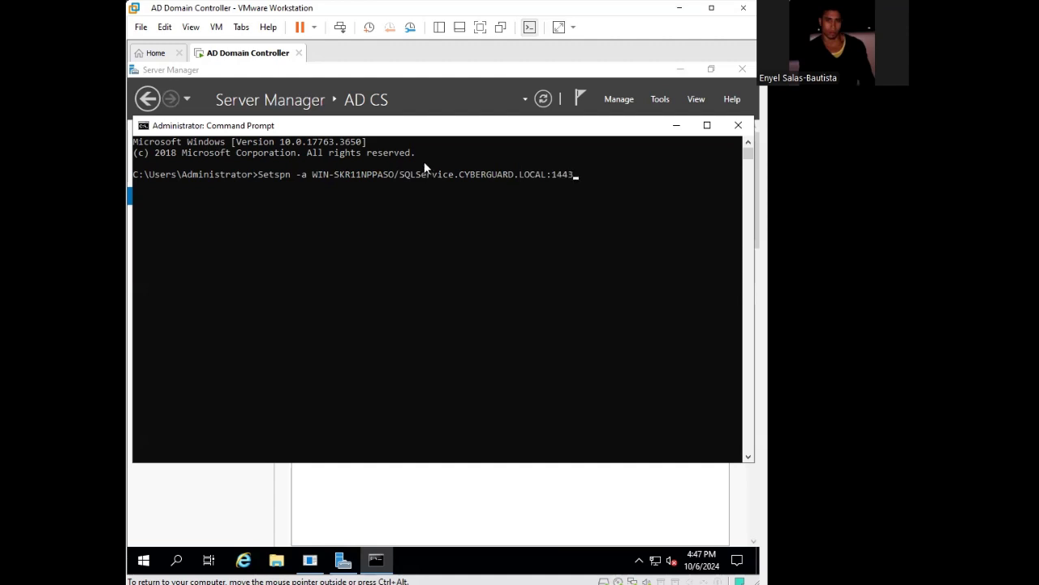
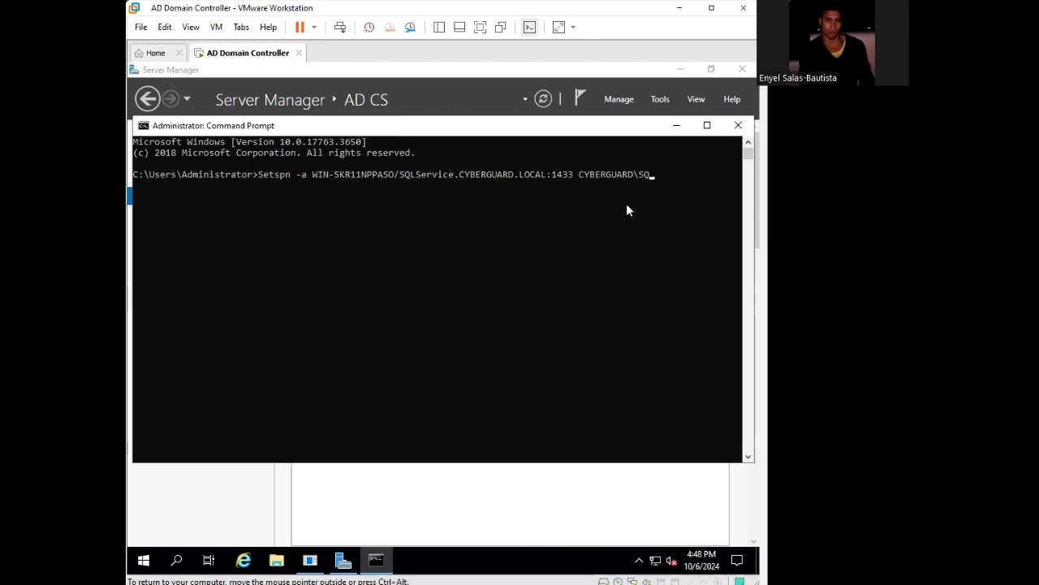
- Type 'LServi' to continue the account name toward CYBERGUARD\SQLService in the Setspn command
type("LServi")
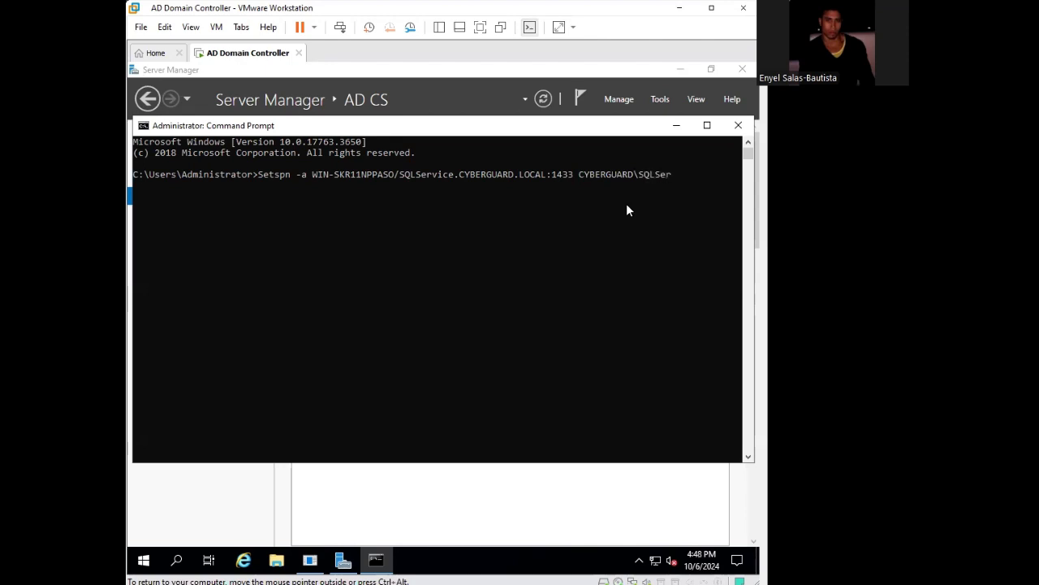
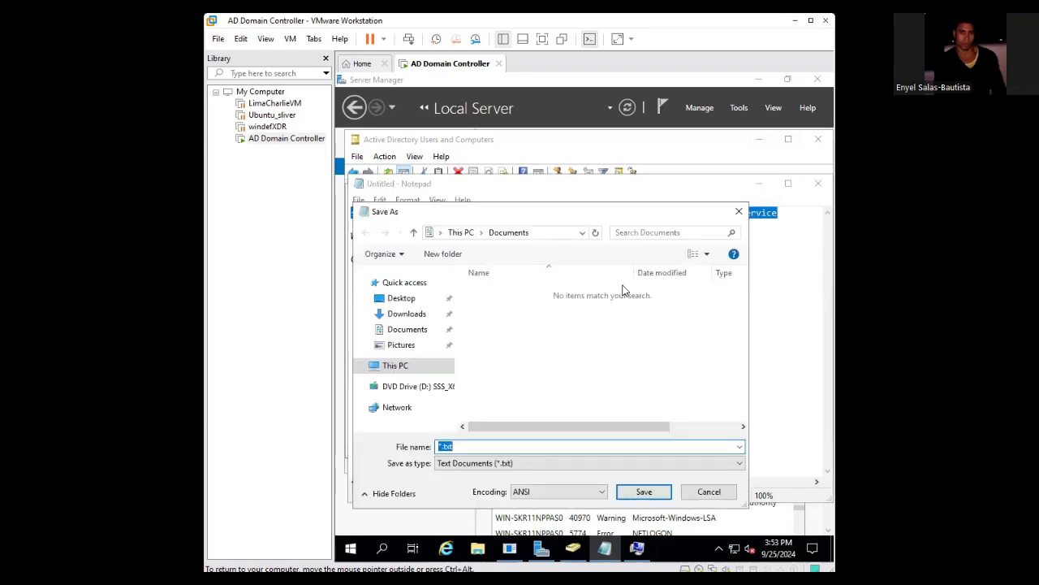
- Show This PC's folders in the Save As dialog for the untitled setspn note
left_click(397, 366)
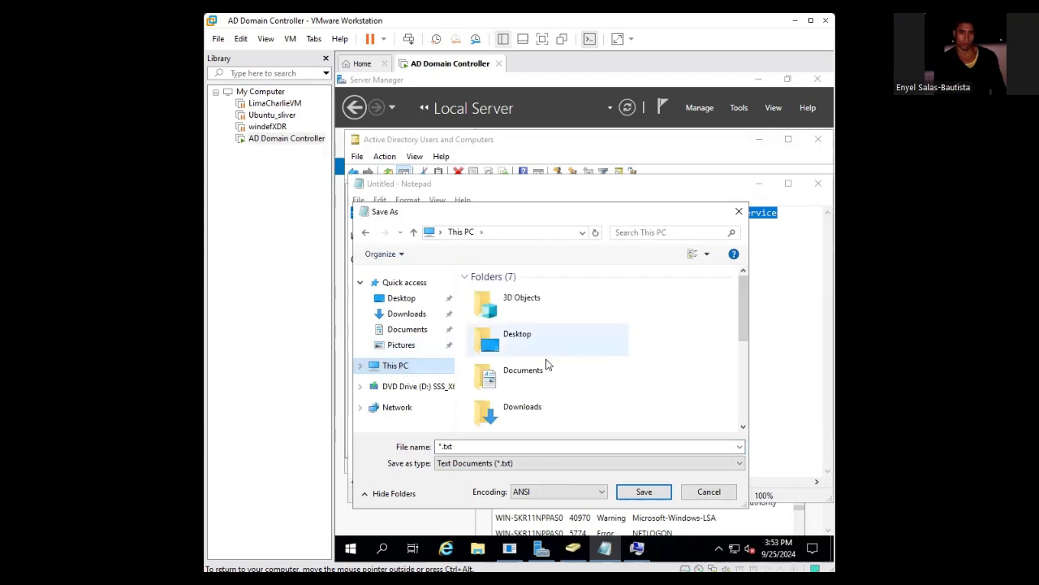
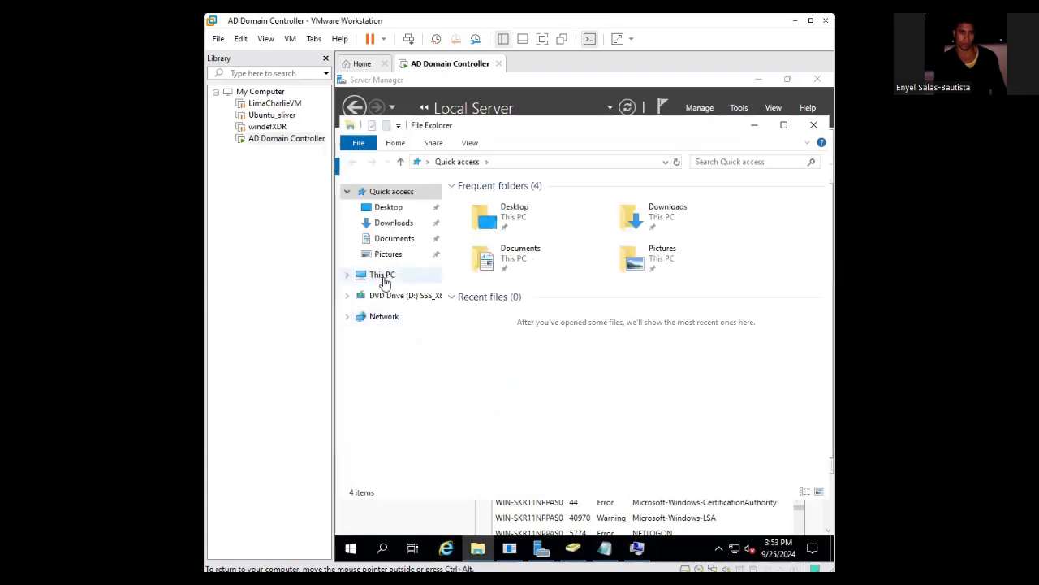
- Create a new folder at the root of Local Disk (C:)
left_click(383, 276)
double_click(543, 383)
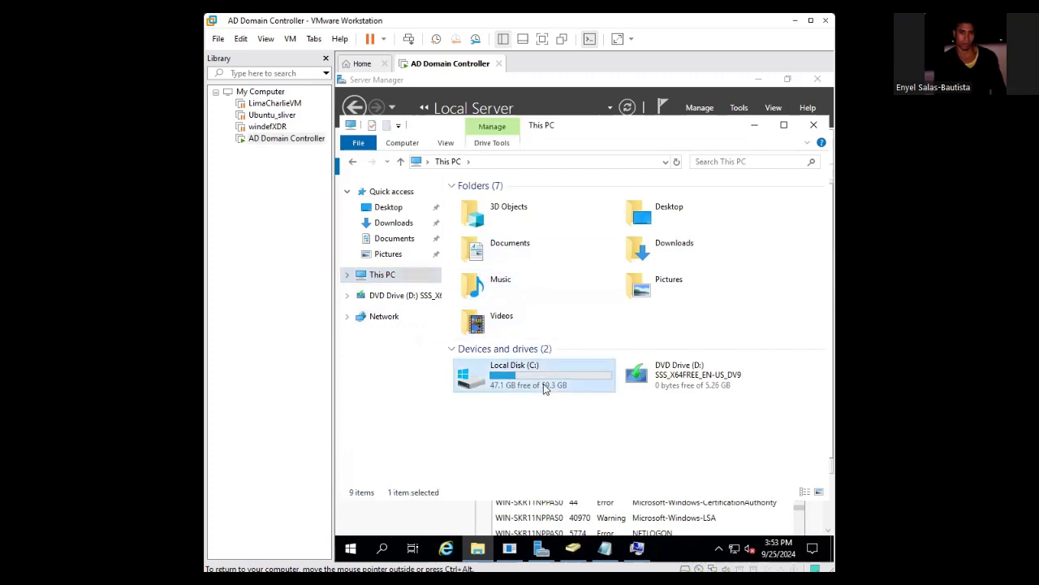
right_click(465, 285)
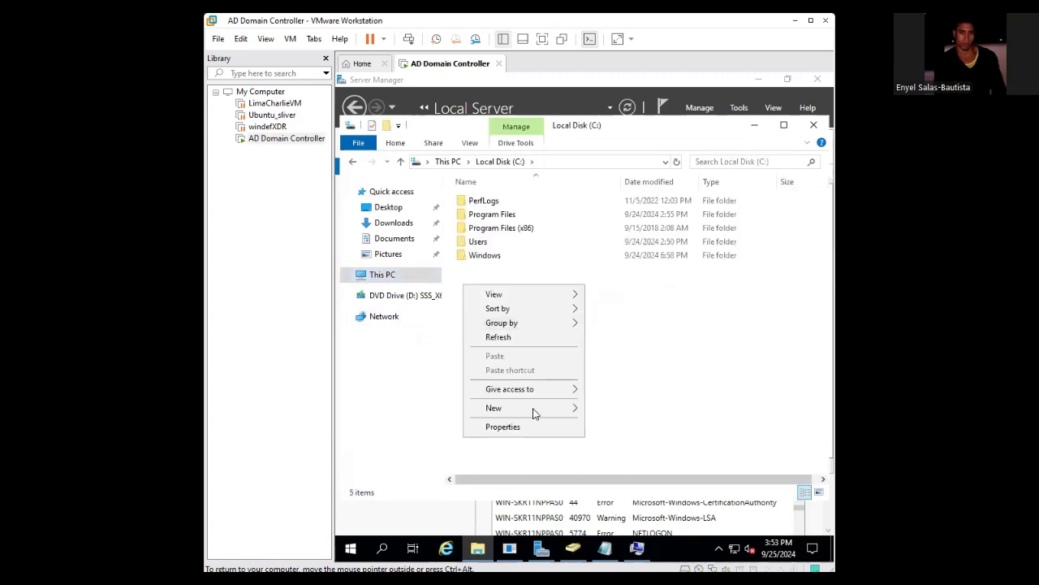
mouse_move(518, 405)
left_click(634, 411)
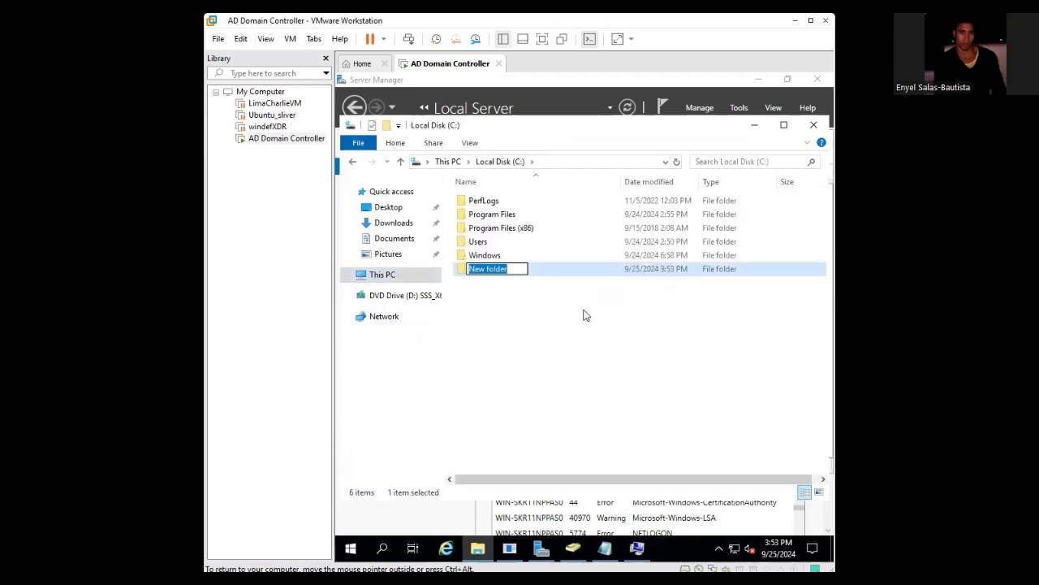
- Name the new folder AccessMeShare and minimize File Explorer
key("BackSpace")
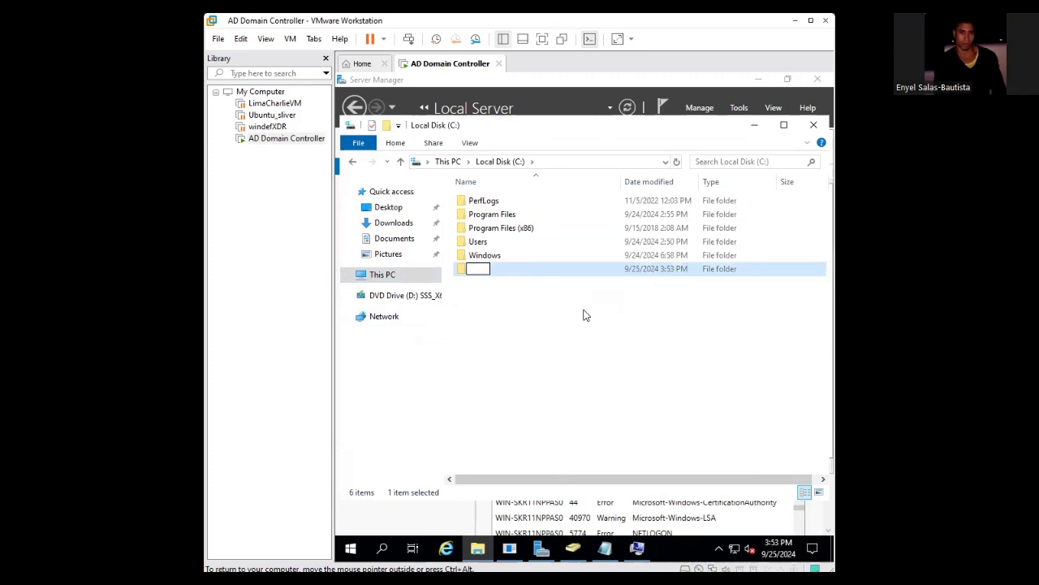
type("Access")
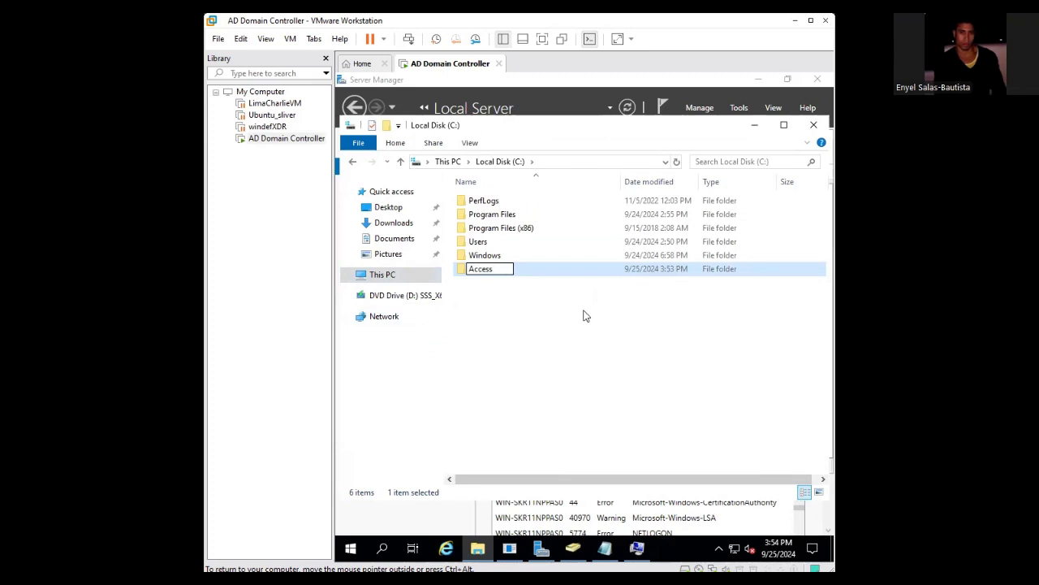
type("MeShare")
key("Return")
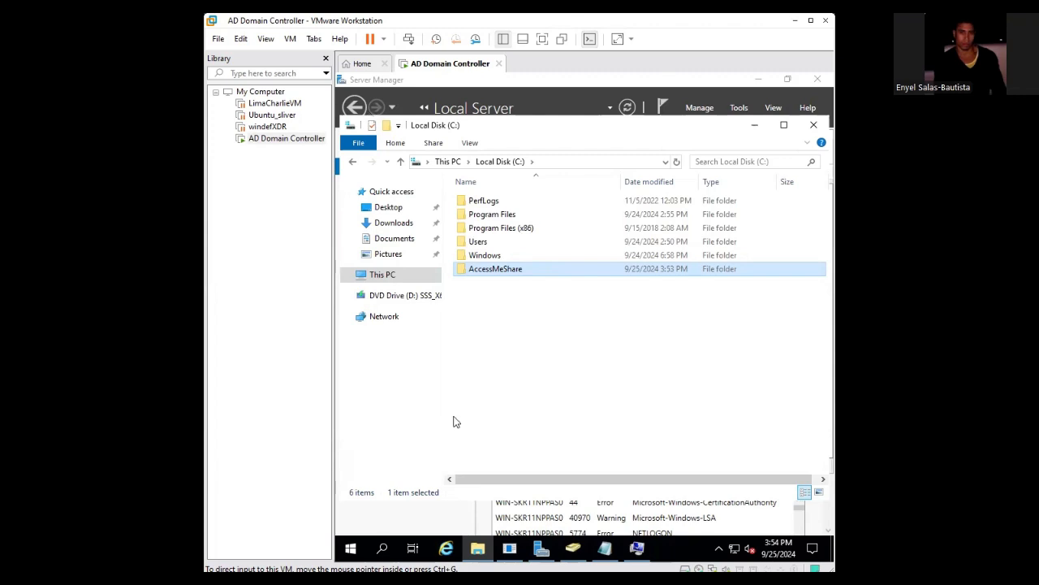
left_click(754, 124)
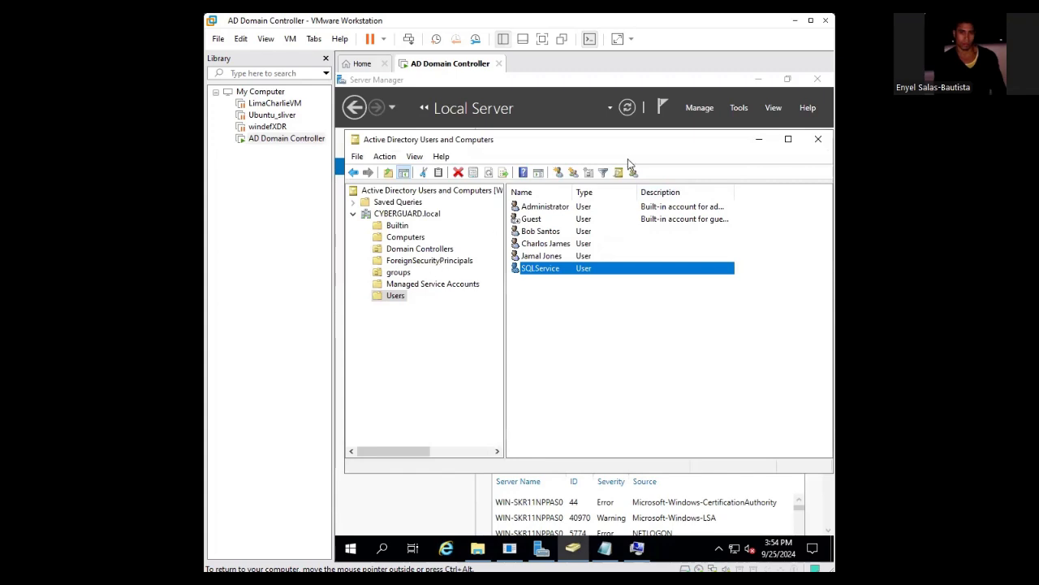
- Minimize Active Directory Users and Computers and open File and Storage Services from the Server Manager Dashboard
left_click(758, 139)
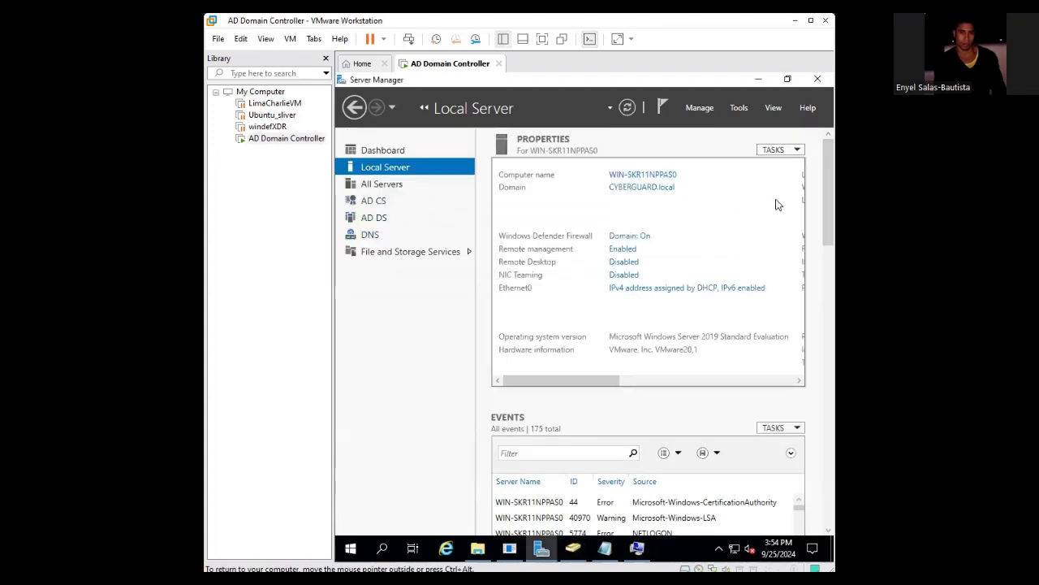
left_click_drag(831, 203, 830, 328)
left_click(390, 185)
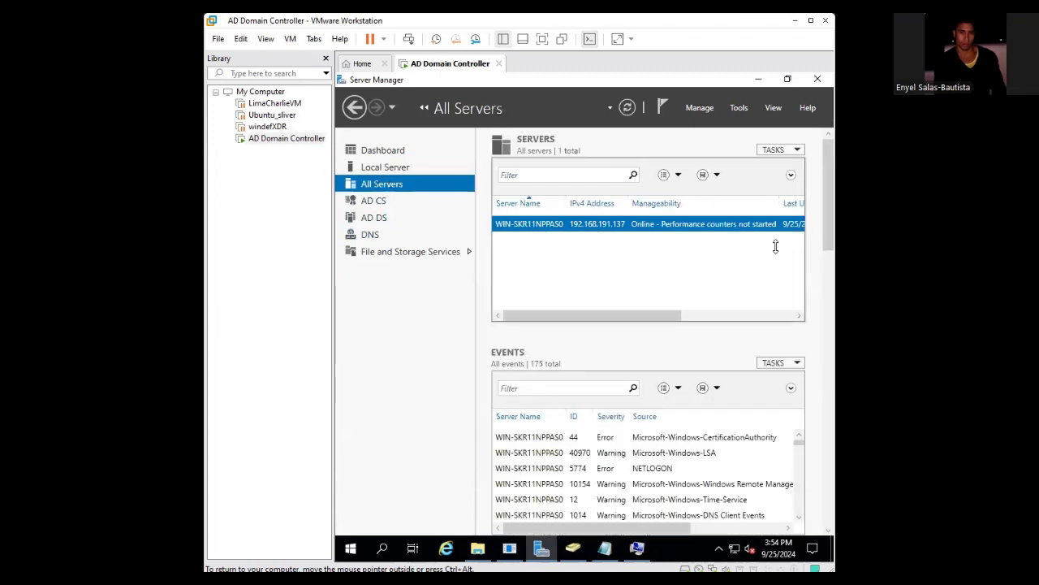
left_click(396, 166)
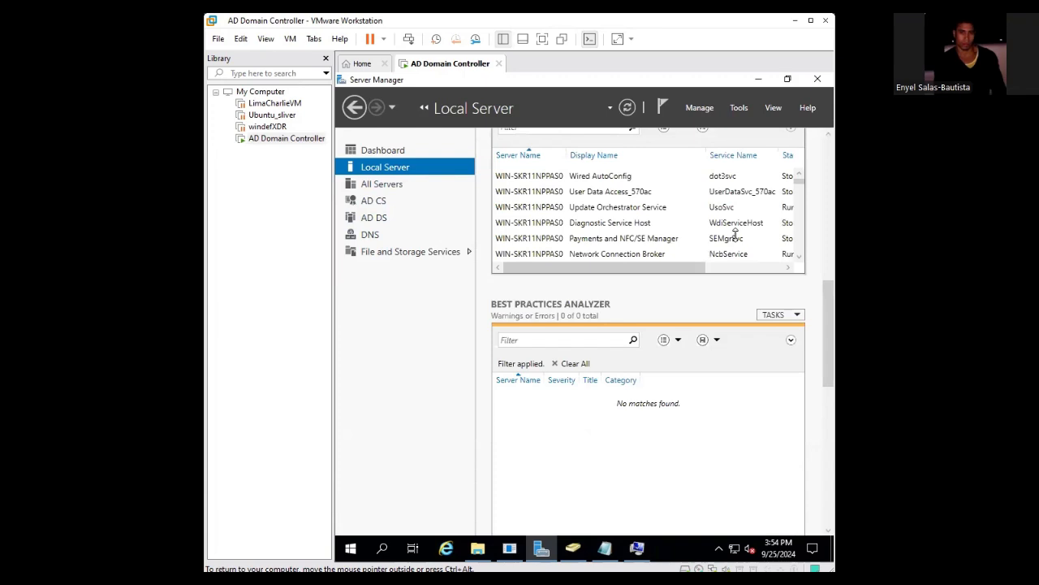
left_click(391, 146)
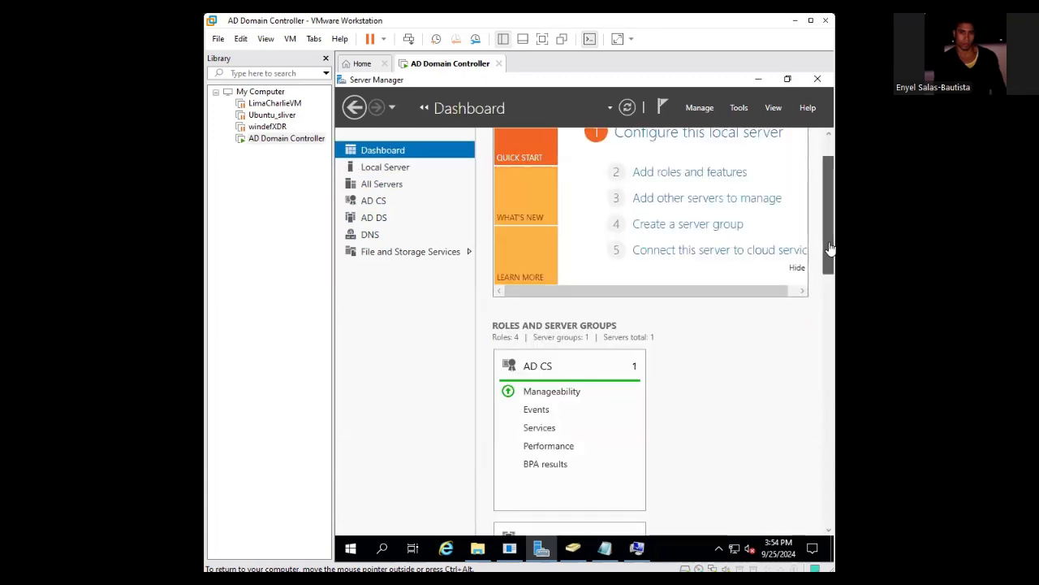
left_click_drag(830, 229, 832, 332)
scroll(831, 337, "down", 3)
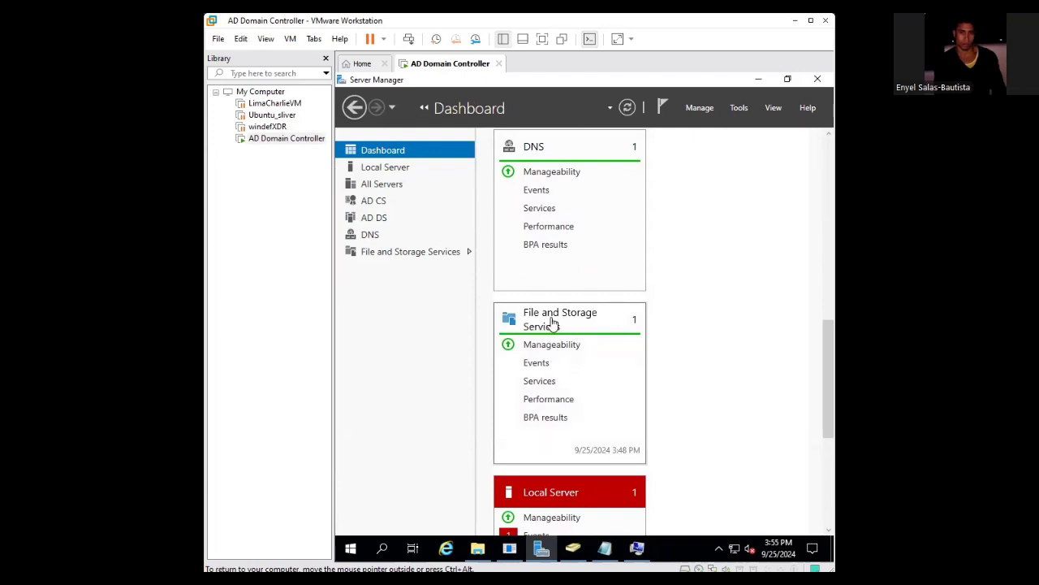
left_click(549, 324)
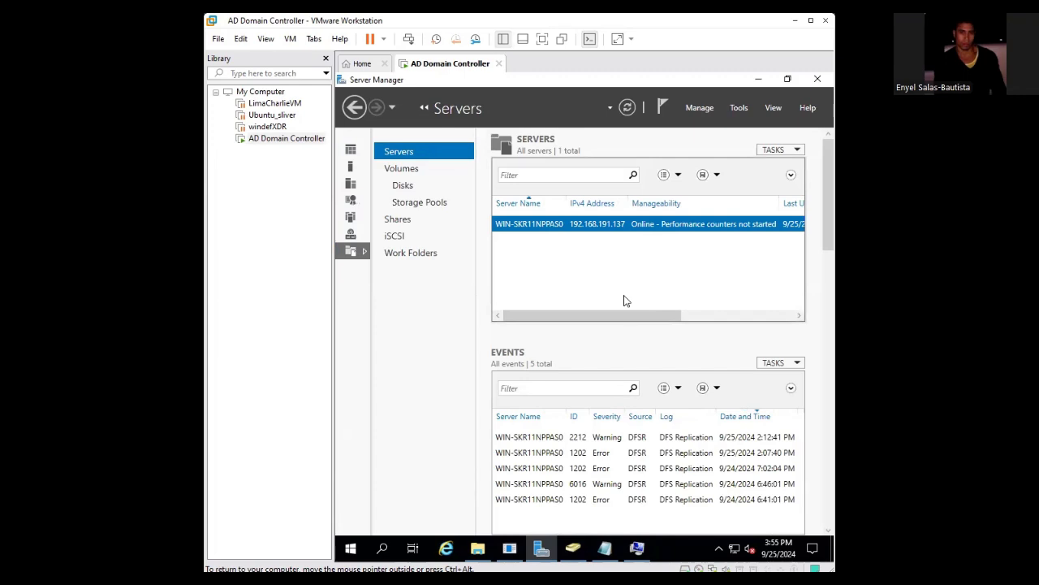
- Show the Shares list (NETLOGON, SYSVOL) and launch the New Share Wizard
left_click(397, 220)
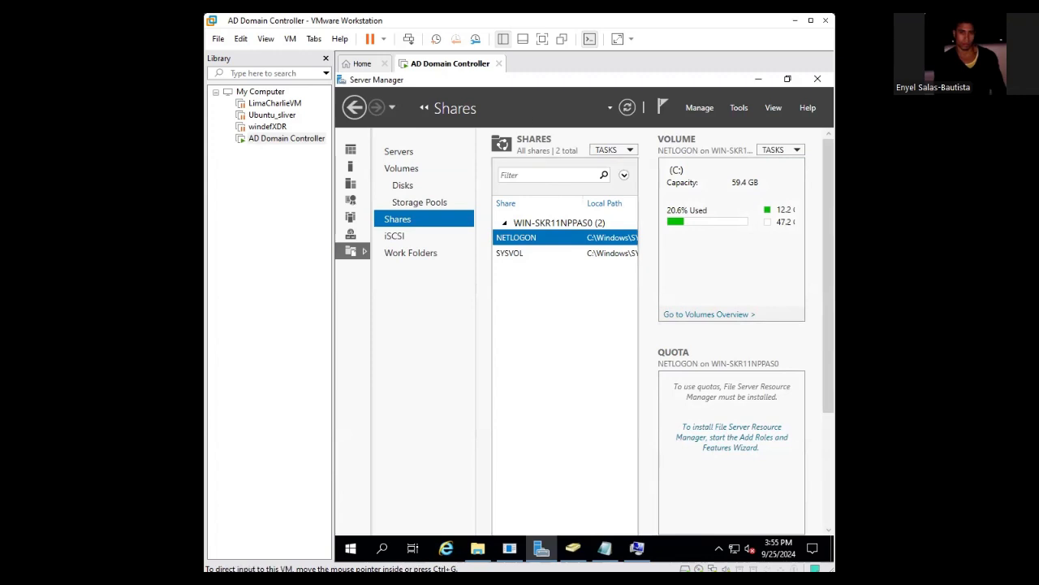
left_click(622, 150)
left_click(625, 165)
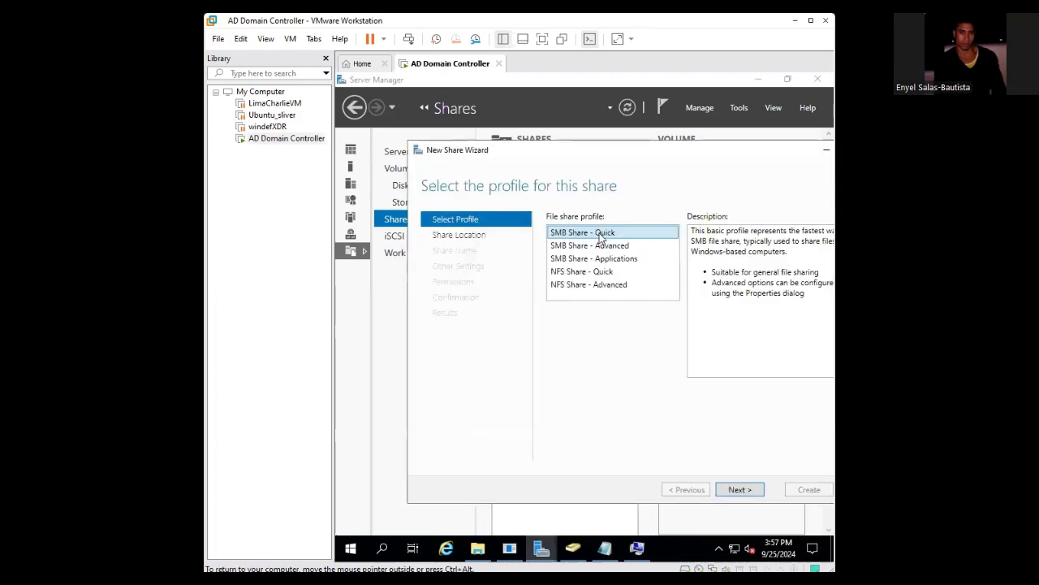
- Keep the SMB Share - Quick profile and select 'Type a custom path' for the share location
left_click(740, 489)
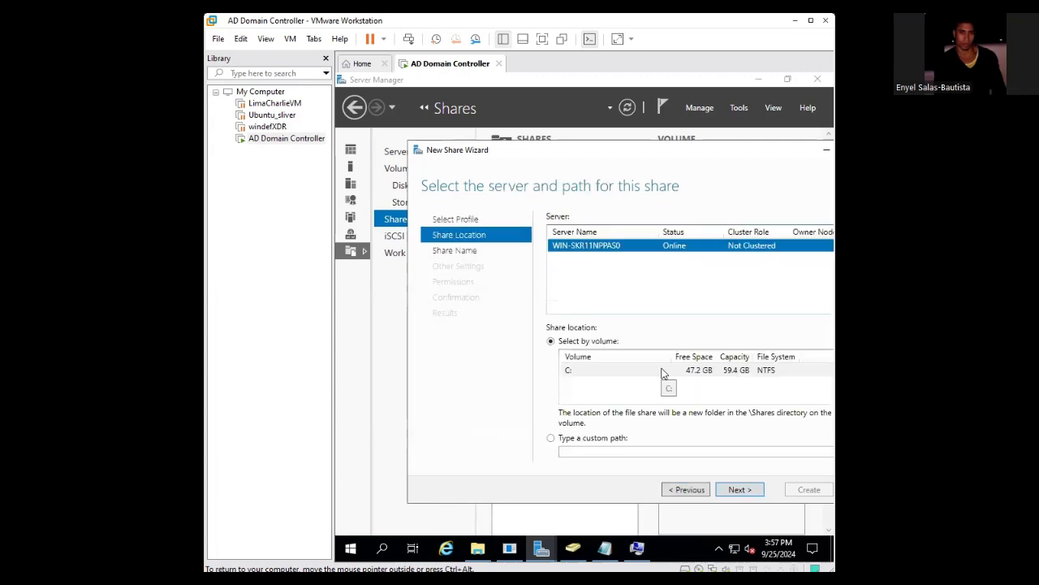
left_click_drag(673, 150, 624, 151)
left_click(437, 236)
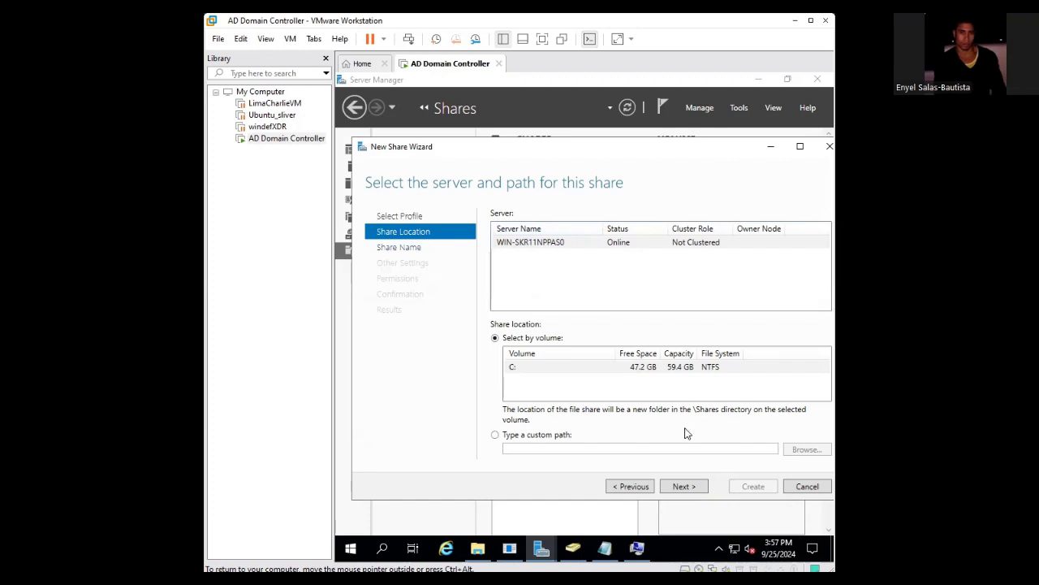
left_click(524, 446)
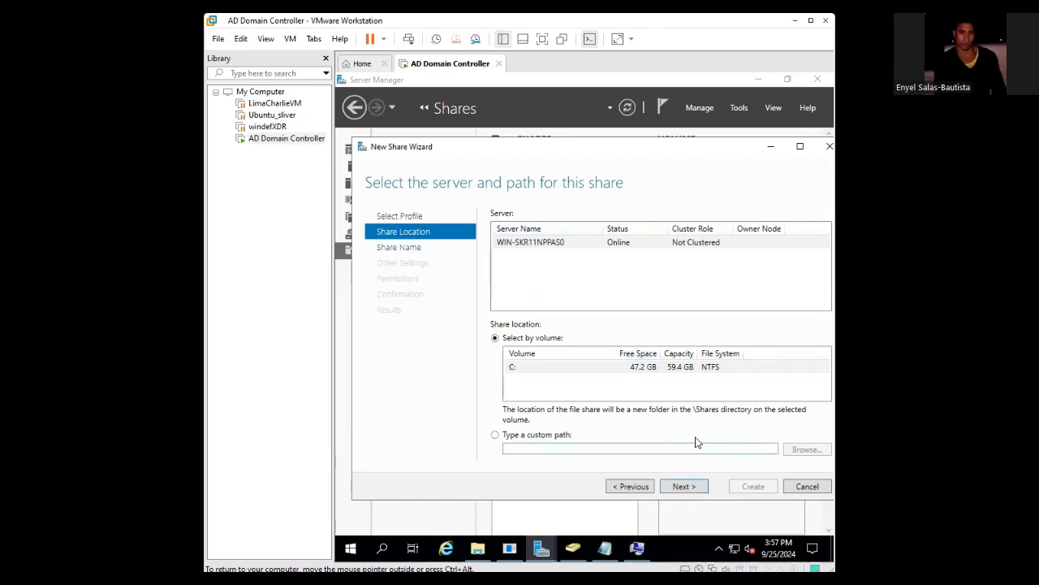
left_click(542, 247)
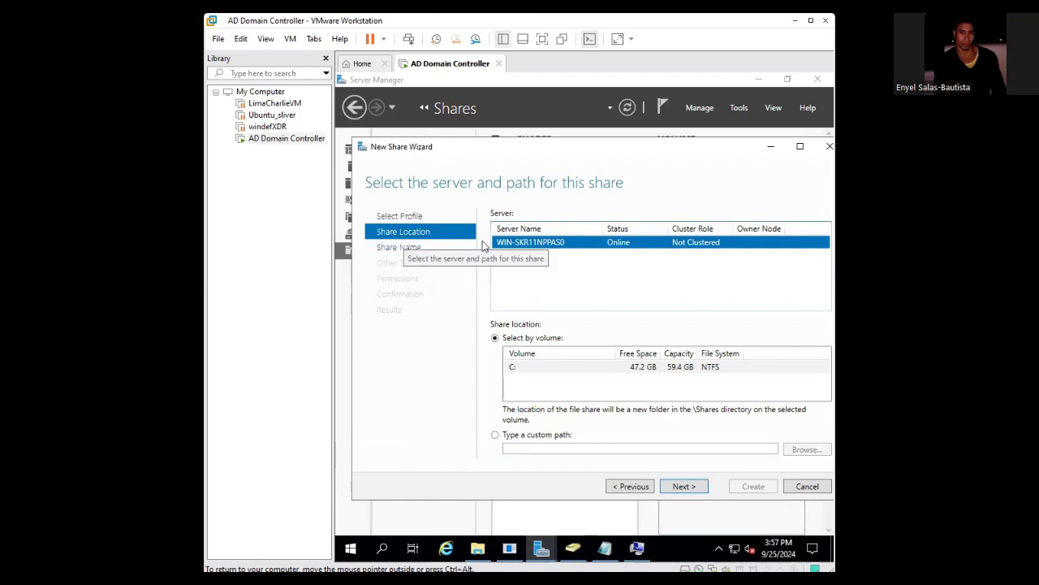
left_click(575, 448)
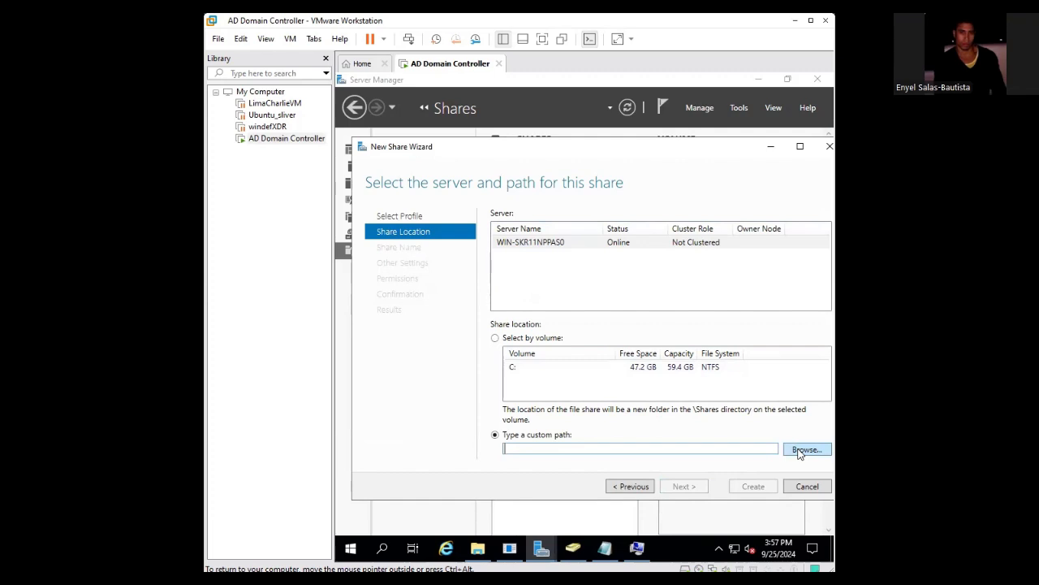
- Browse to C:\AccessMeShare and set it as the custom share path
left_click(799, 450)
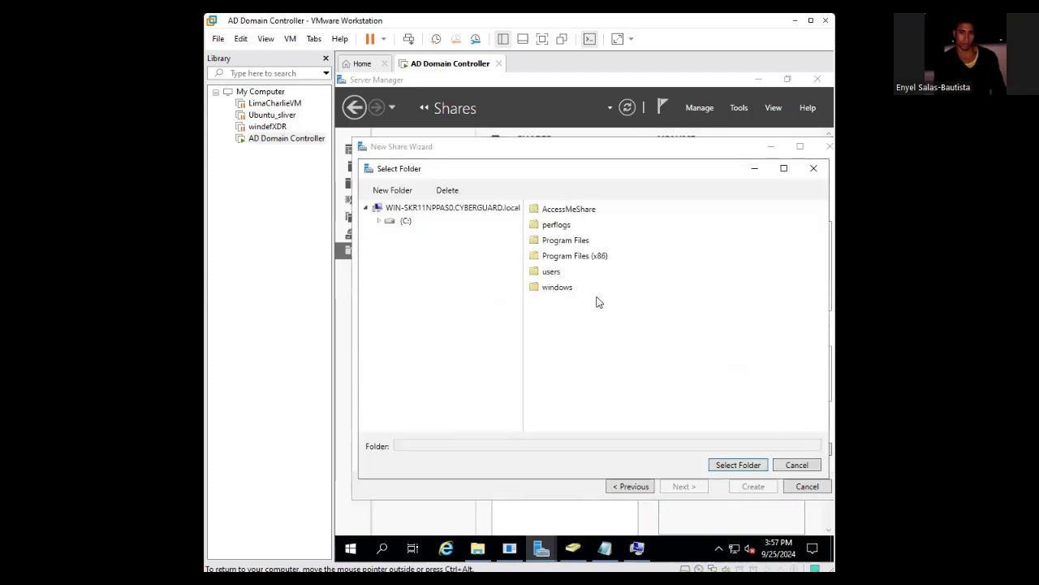
left_click(404, 221)
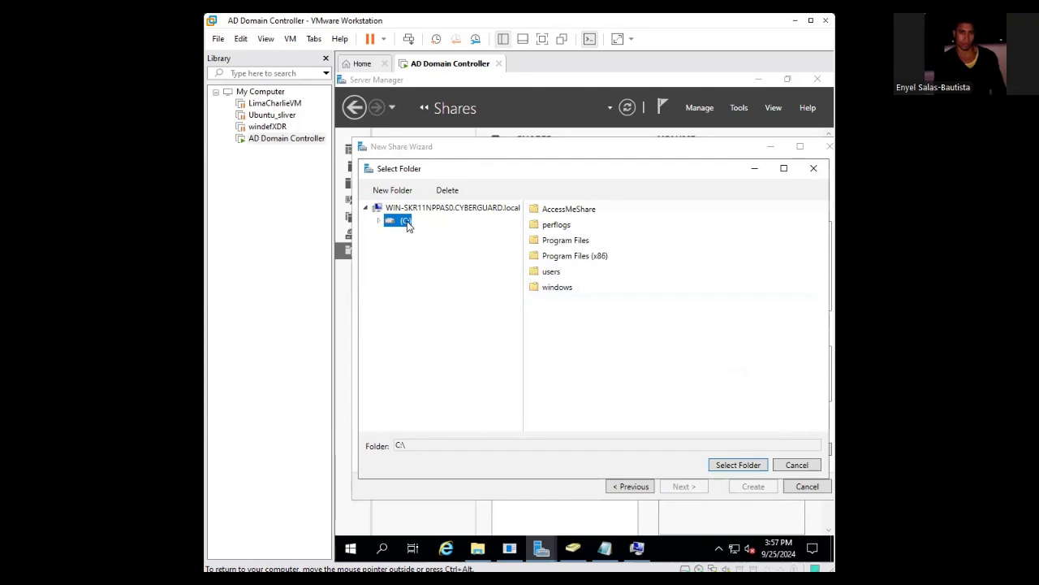
left_click(585, 213)
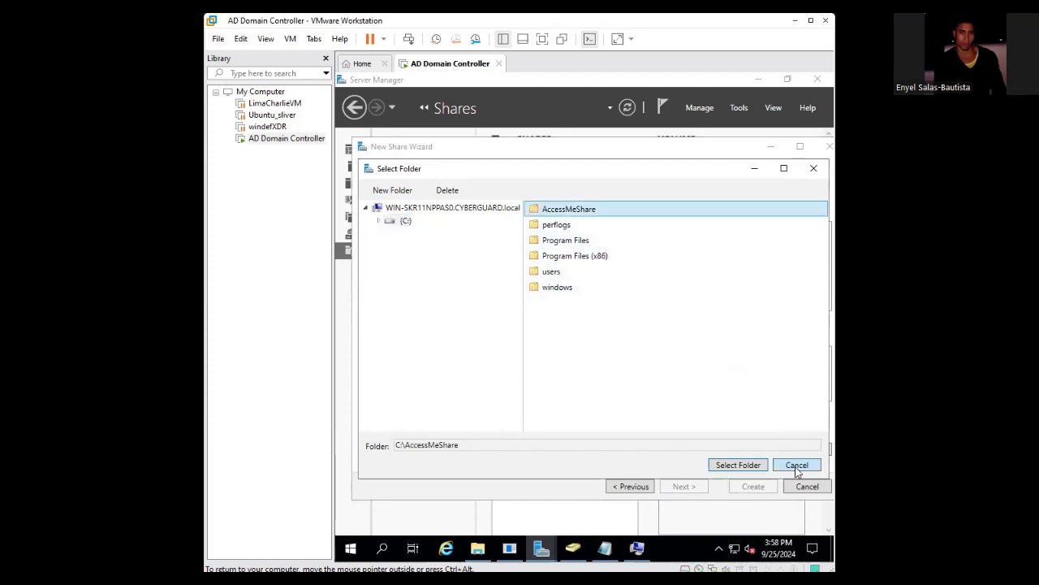
left_click(737, 465)
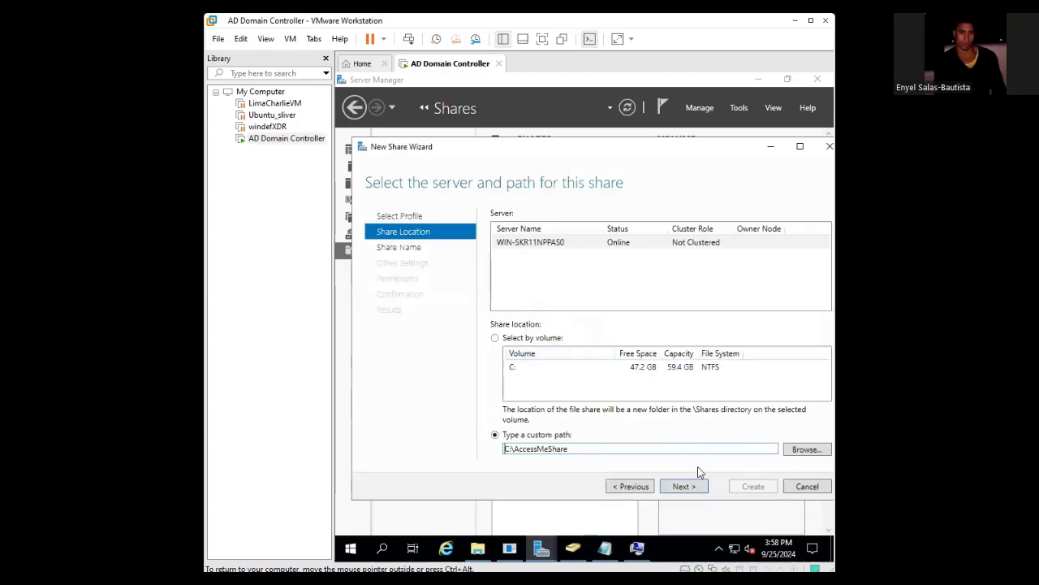
- Switch to Select by volume, pick volume C:, and continue to the share name page
left_click(552, 370)
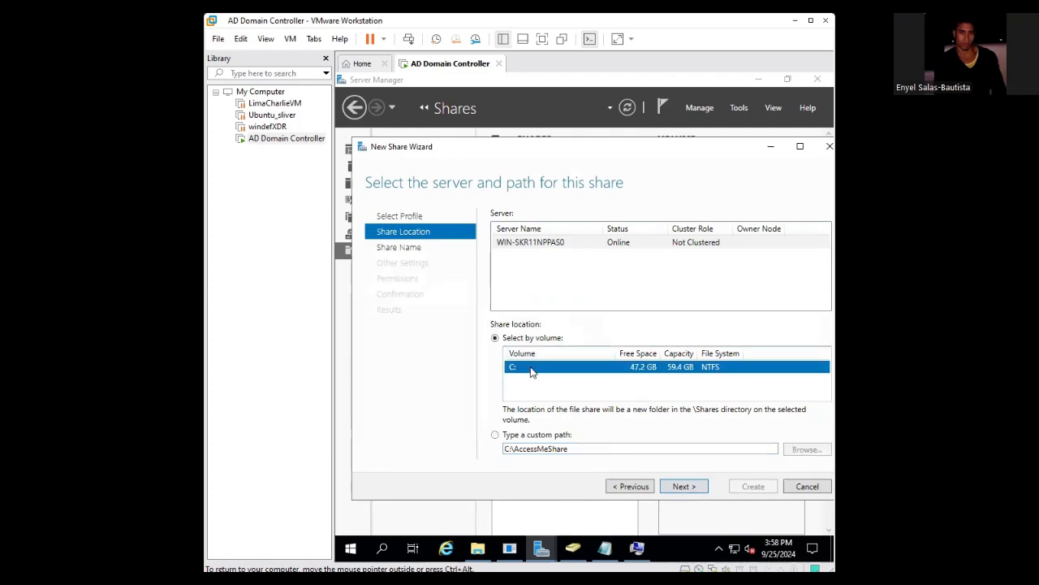
left_click(497, 436)
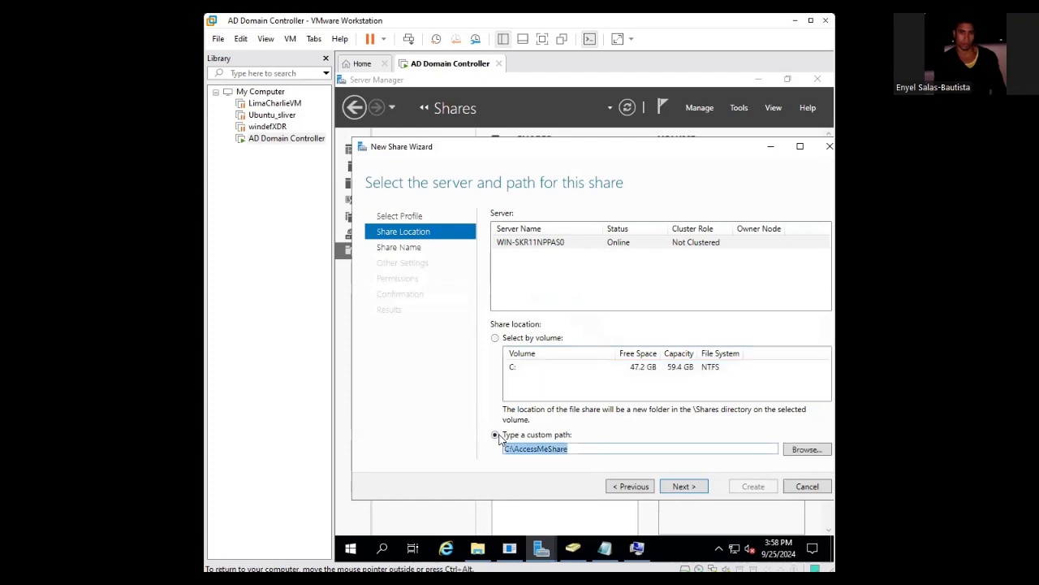
left_click(615, 450)
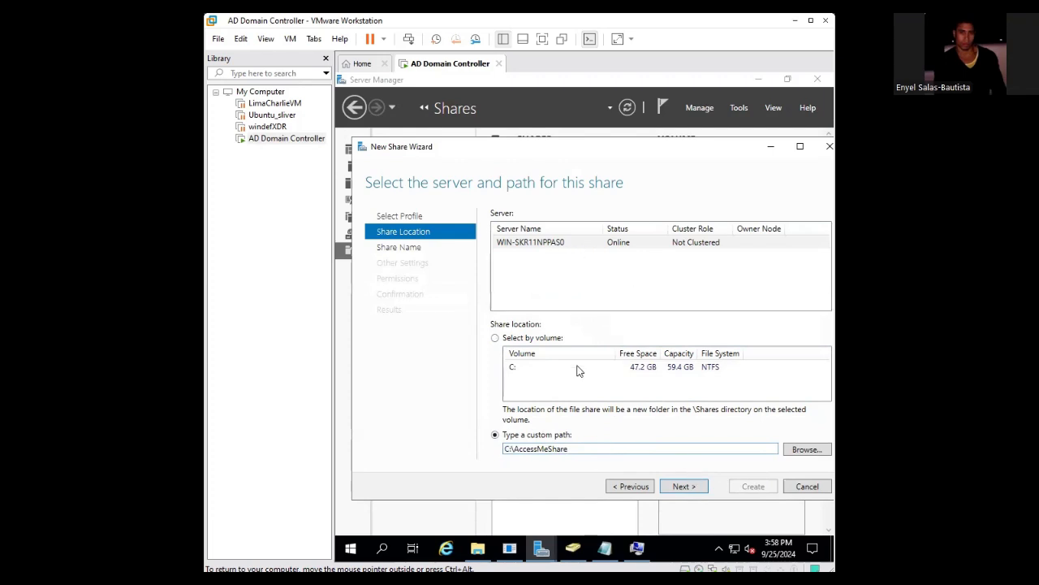
left_click(496, 339)
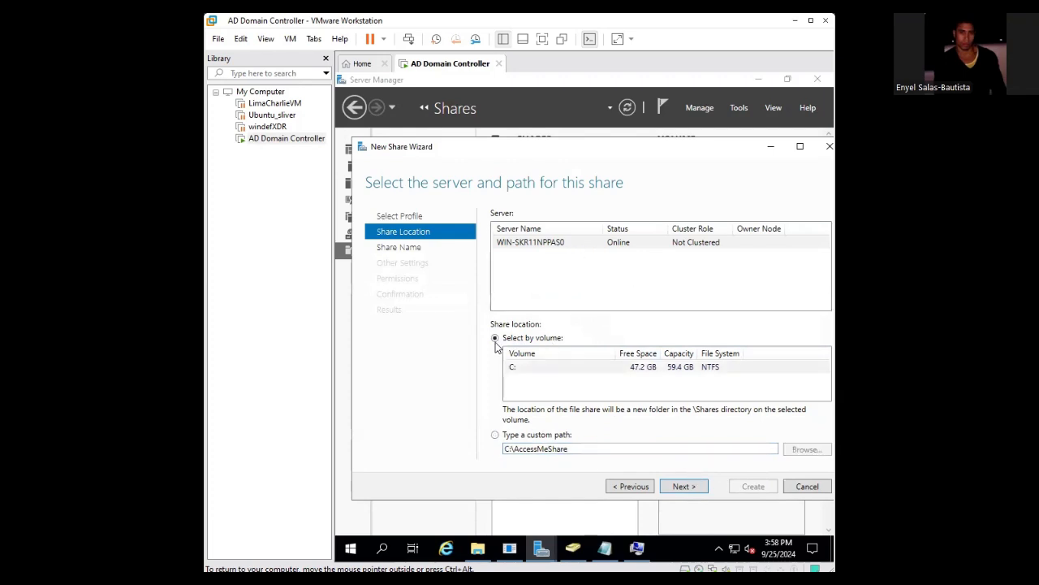
left_click(521, 370)
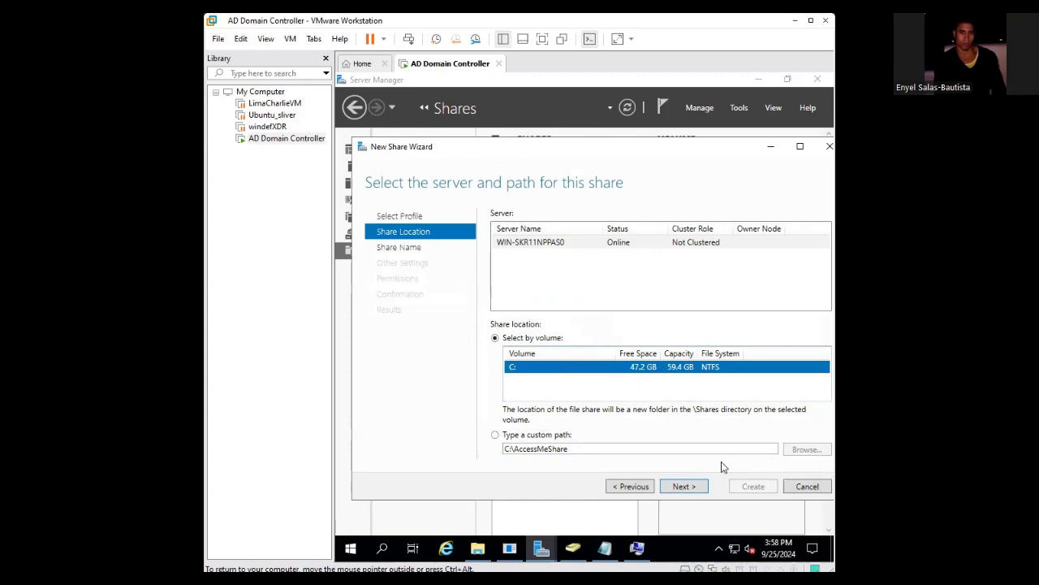
left_click(684, 485)
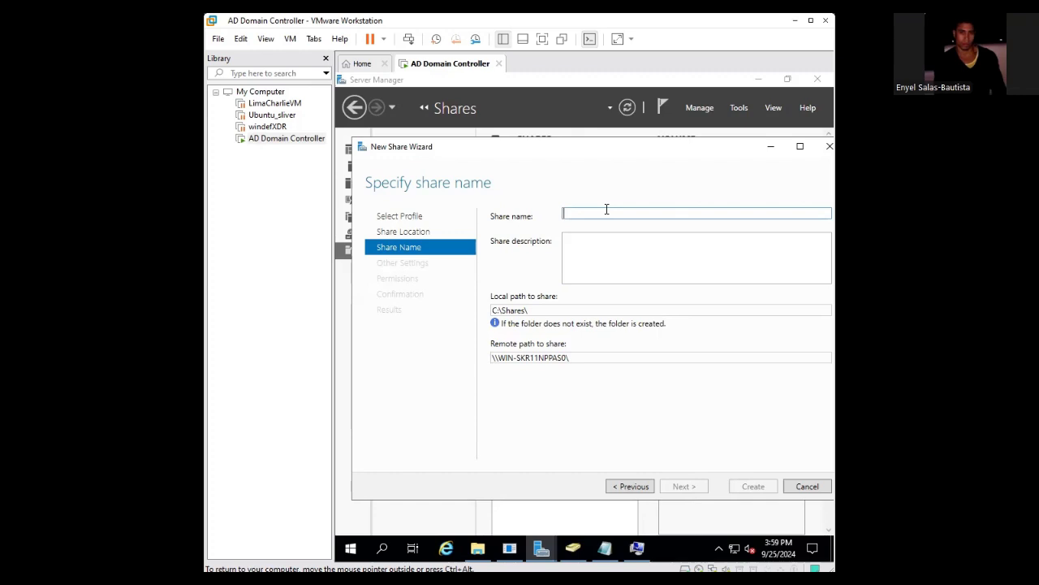
- Enter AccessMeShare as the share name, briefly checking the folder in File Explorer
type("Acces")
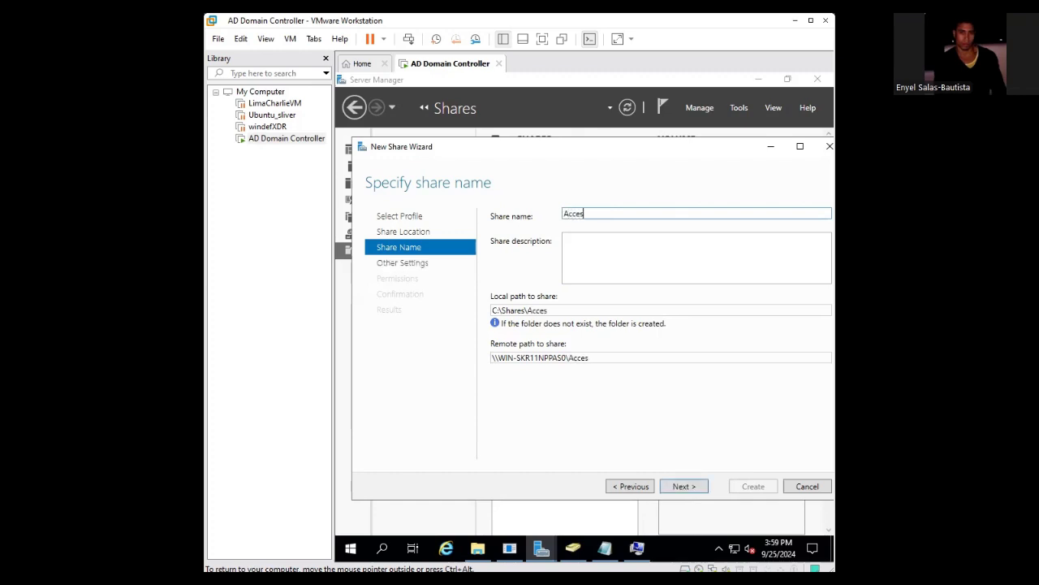
type("sMe")
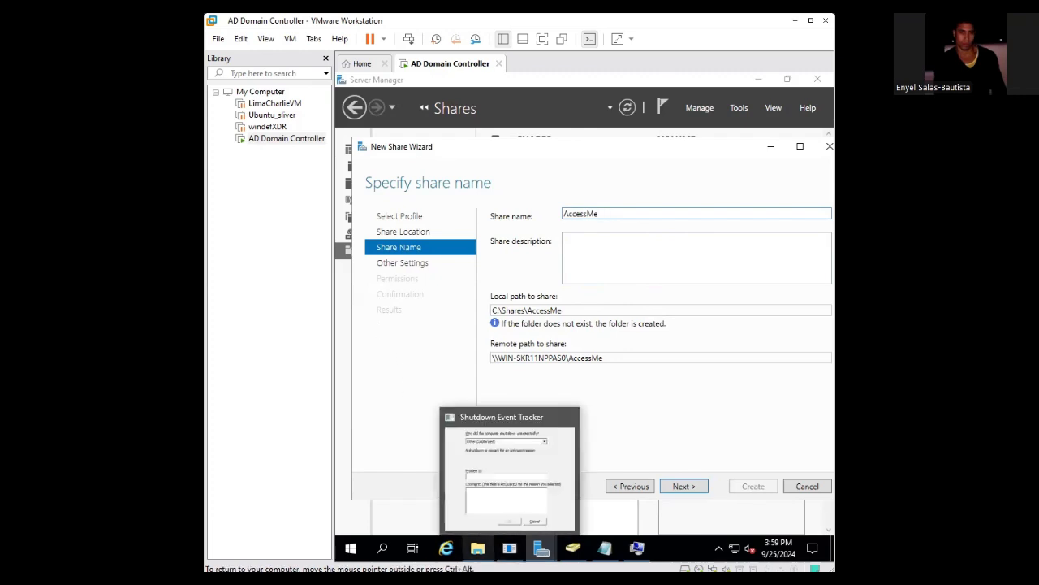
left_click(491, 528)
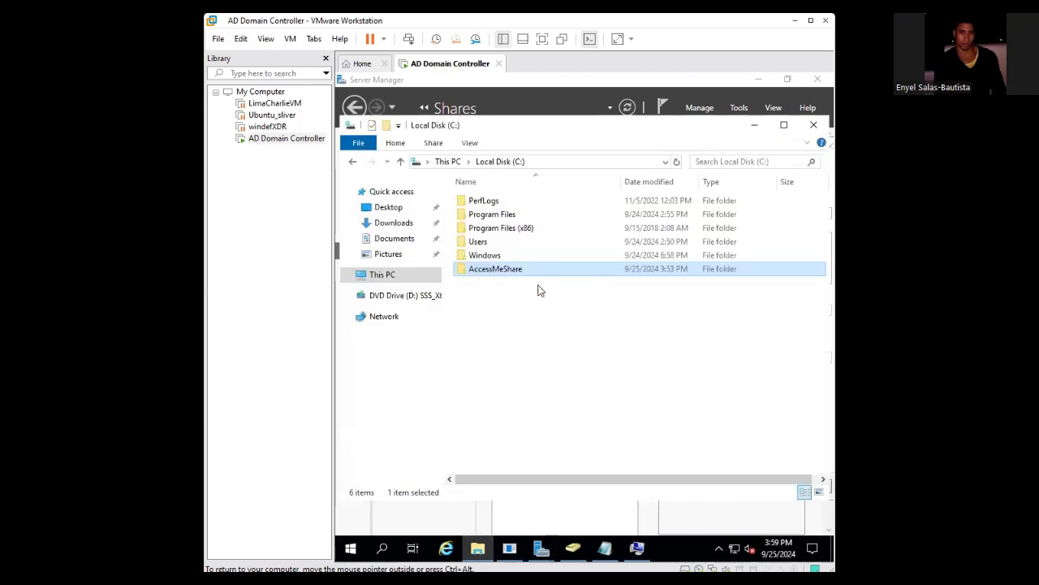
left_click(754, 124)
type("S")
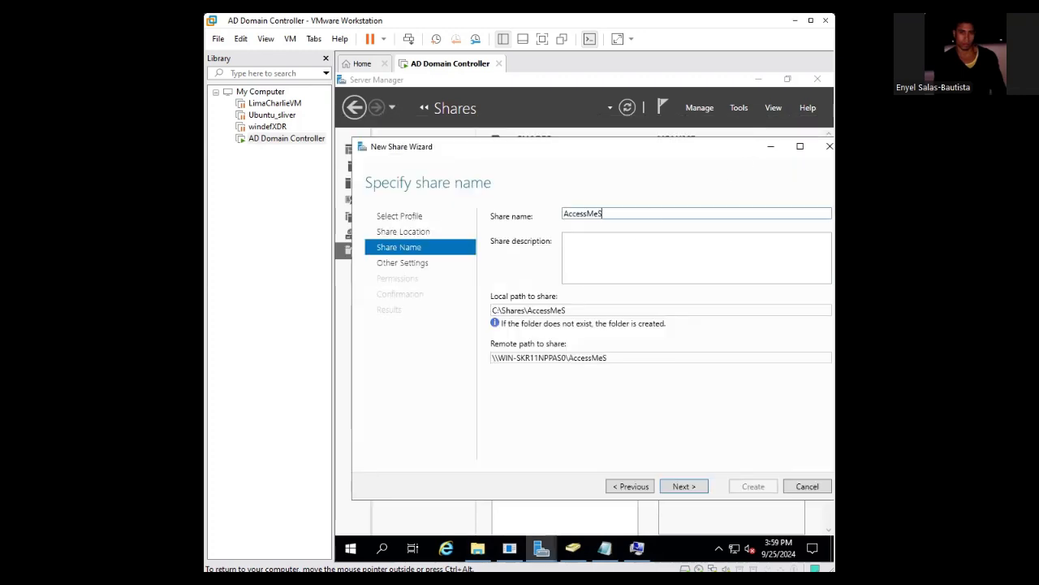
type("hare")
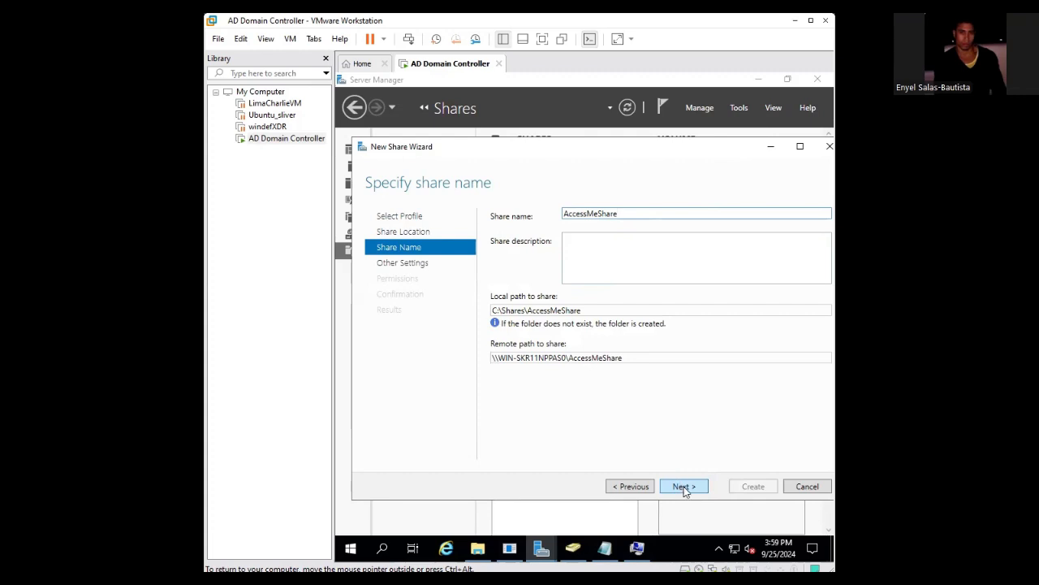
- Keep the default other settings and permissions to reach the AccessMeShare confirmation page
left_click(684, 490)
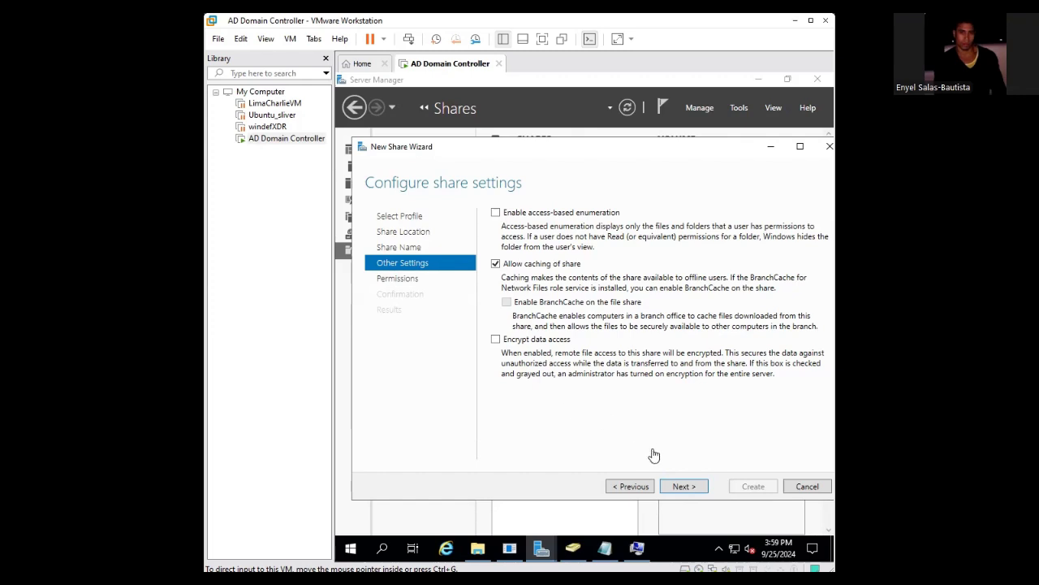
left_click(686, 490)
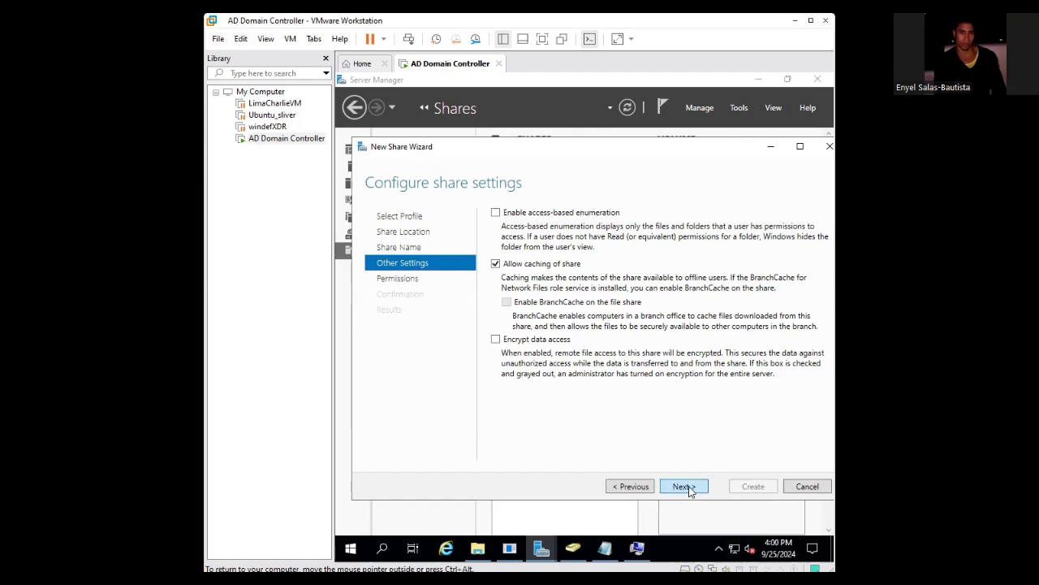
left_click(687, 488)
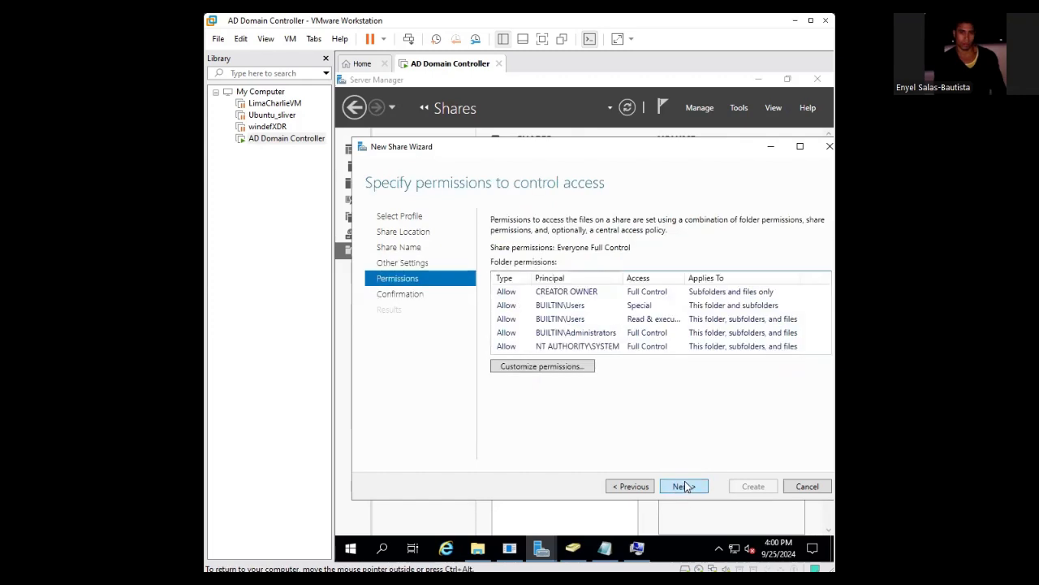
left_click(685, 486)
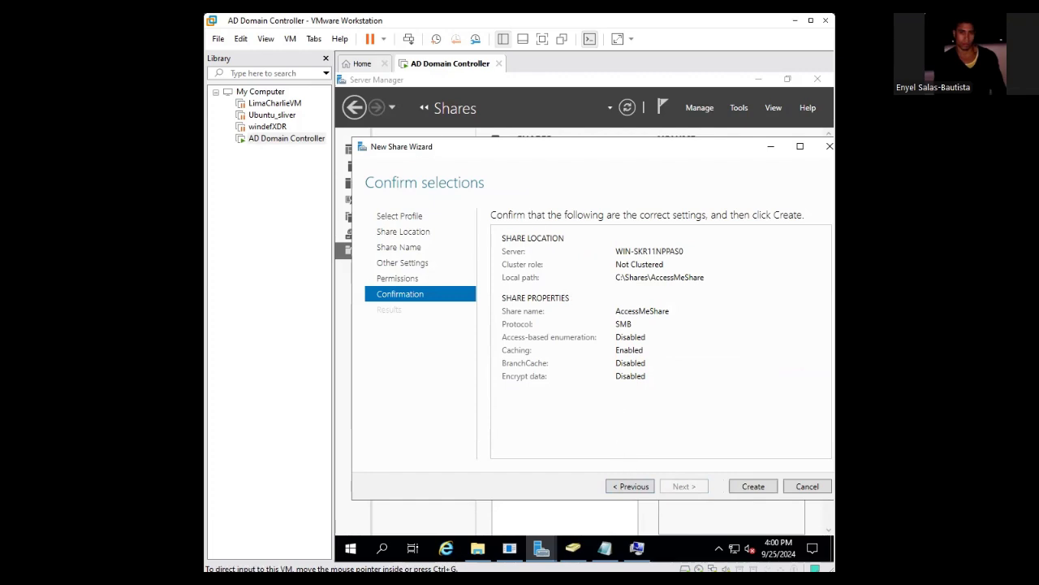
- Step back through permissions, settings and name pages to review the share location
left_click(631, 486)
left_click(631, 486)
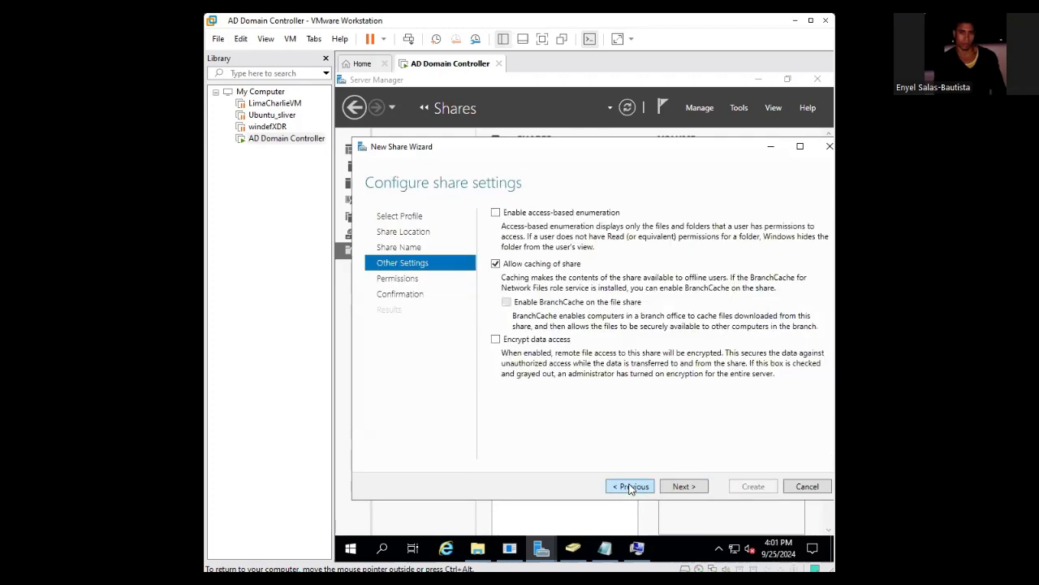
left_click(632, 487)
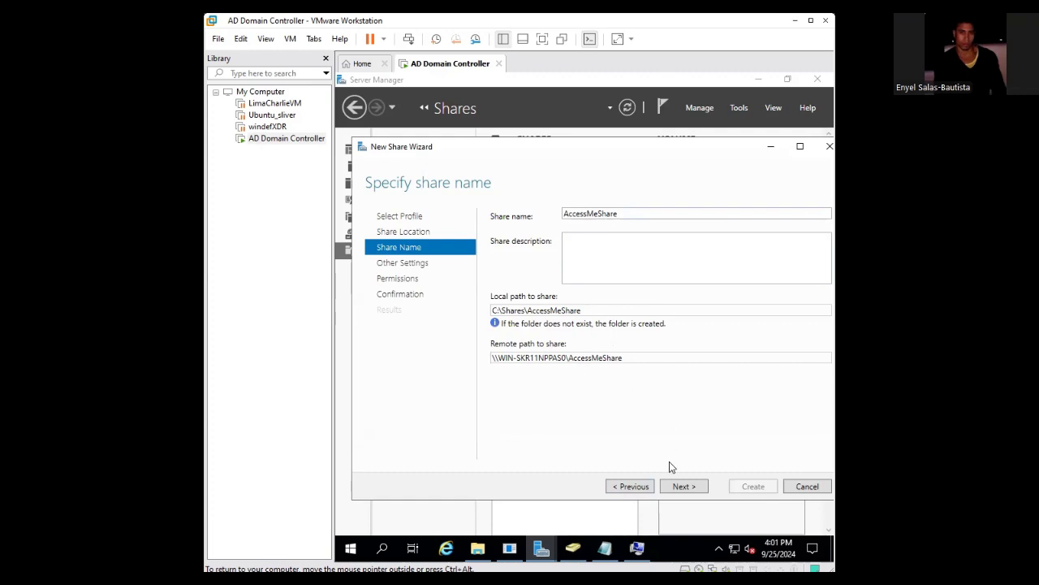
left_click(631, 488)
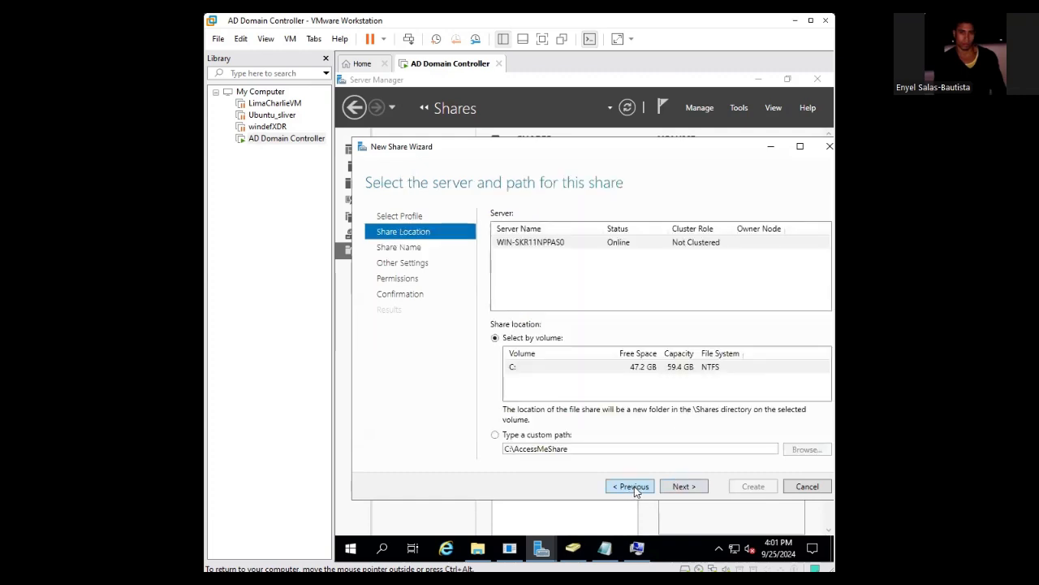
- Return to confirmation, create the AccessMeShare share, and close the wizard
left_click(684, 486)
left_click(684, 486)
left_click(684, 486)
left_click(684, 486)
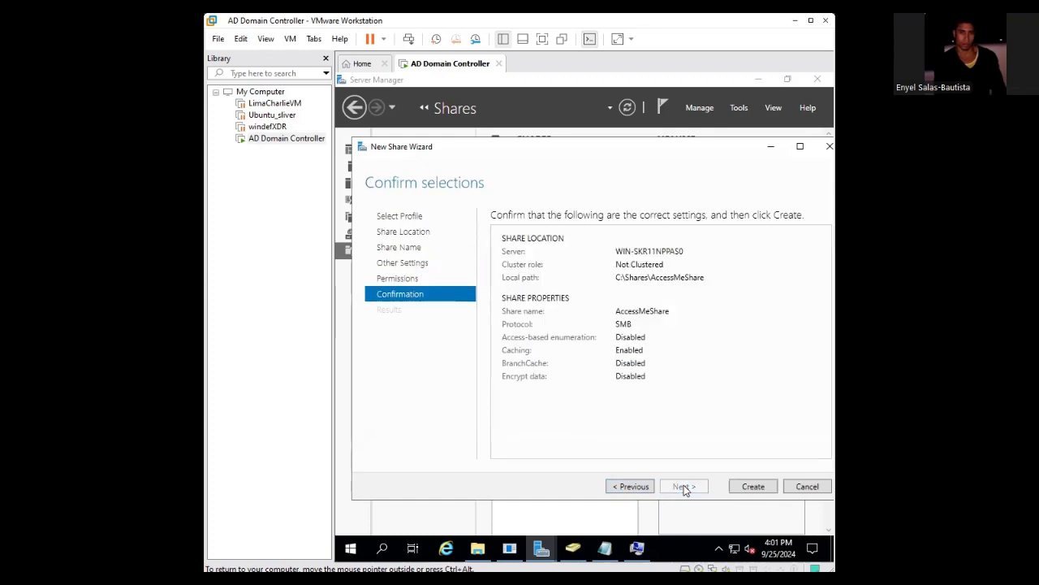
left_click(754, 486)
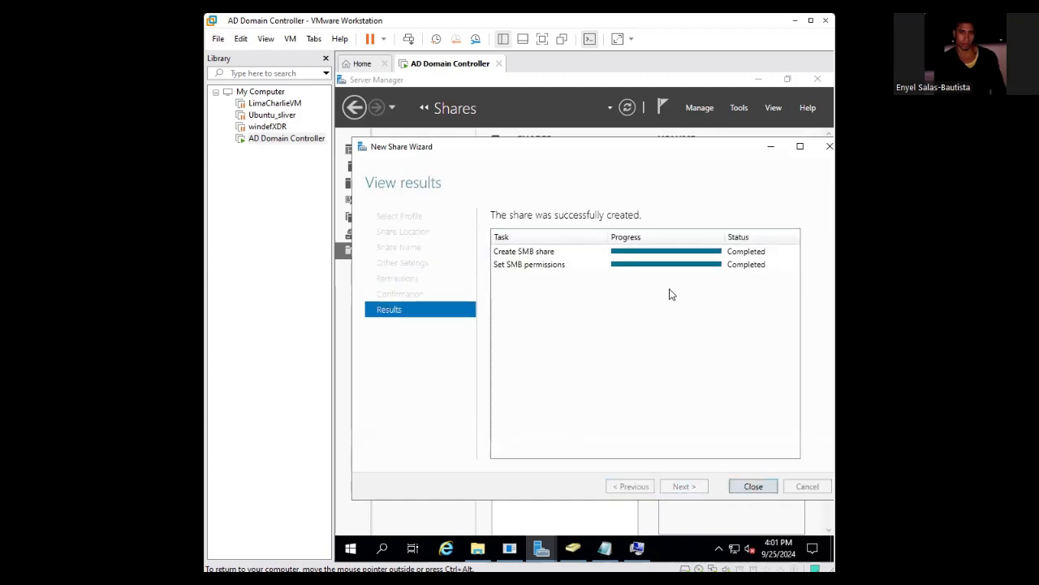
left_click(755, 486)
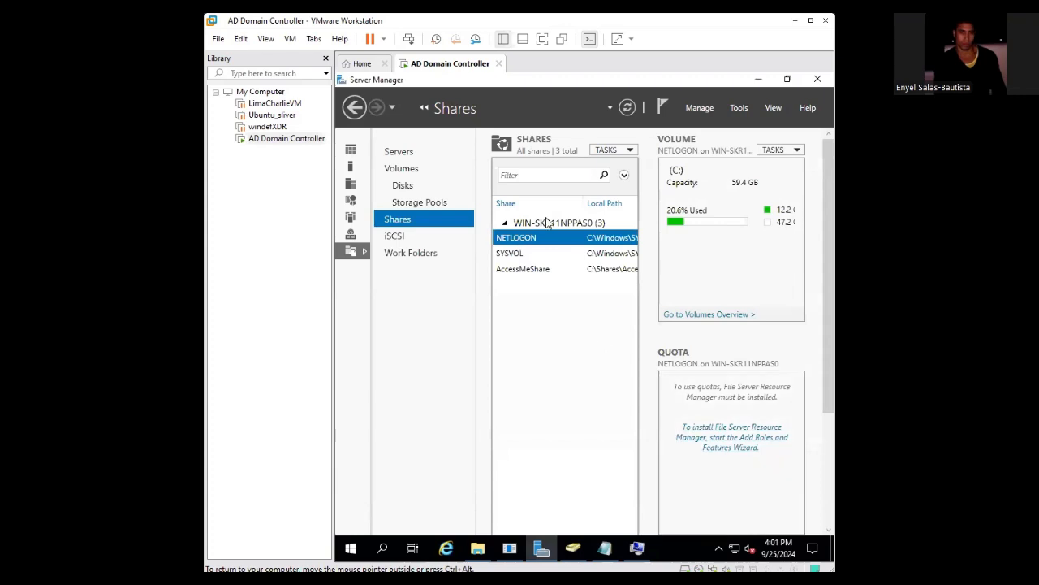